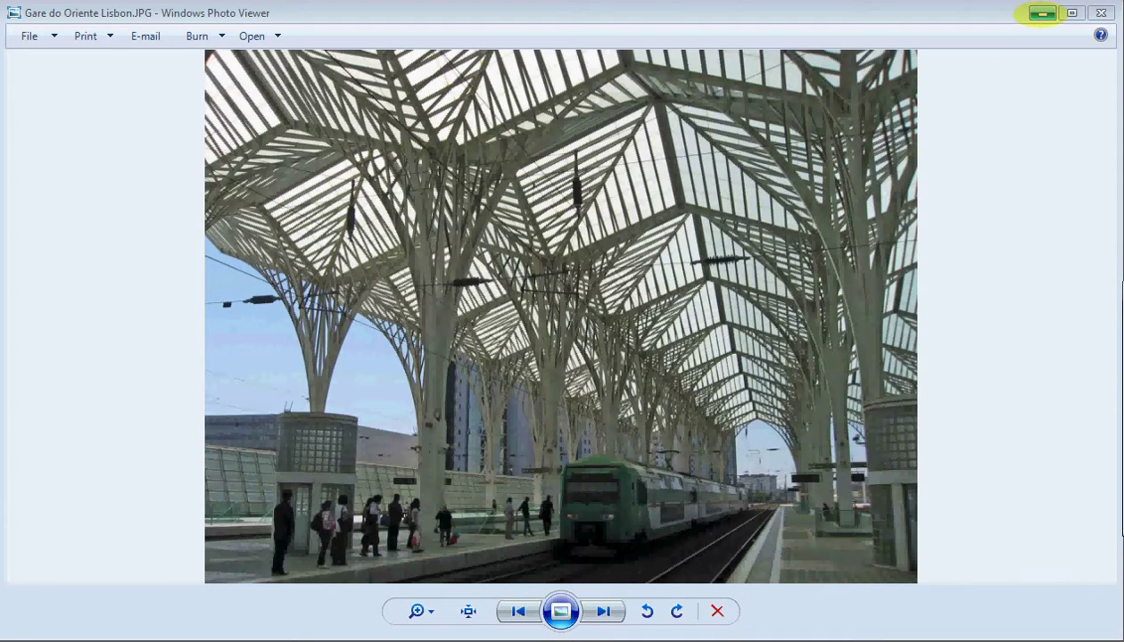
Step: Minimize the Gare do Oriente reference photo to bring back the Revit family's 3D view
{"action": "left_click", "coordinate": [1042, 13]}
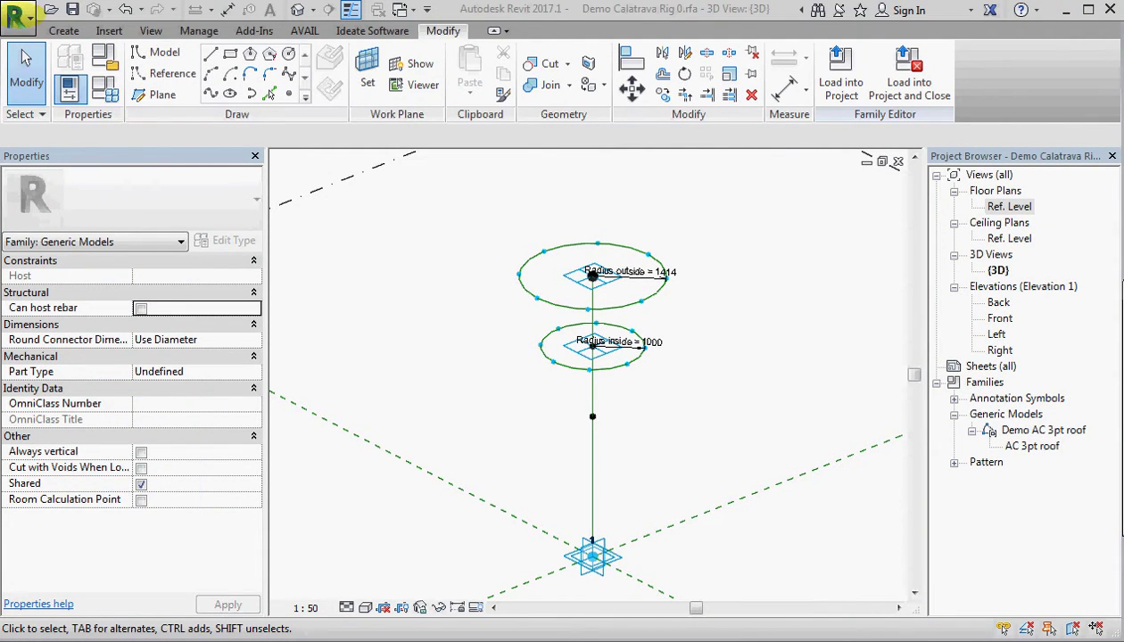
Step: Create a new family from the Metric Generic Model Adaptive.rft template, dismissing the save reminder
{"action": "left_click", "coordinate": [18, 16]}
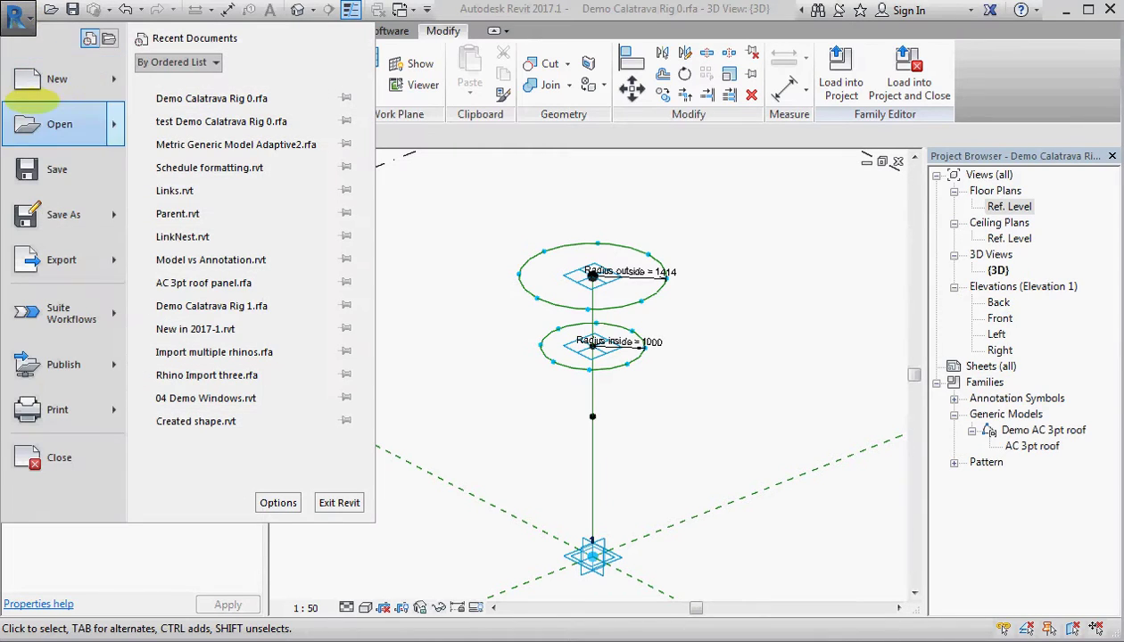
{"action": "mouse_move", "coordinate": [27, 79]}
{"action": "left_click", "coordinate": [183, 125]}
{"action": "left_click", "coordinate": [714, 398]}
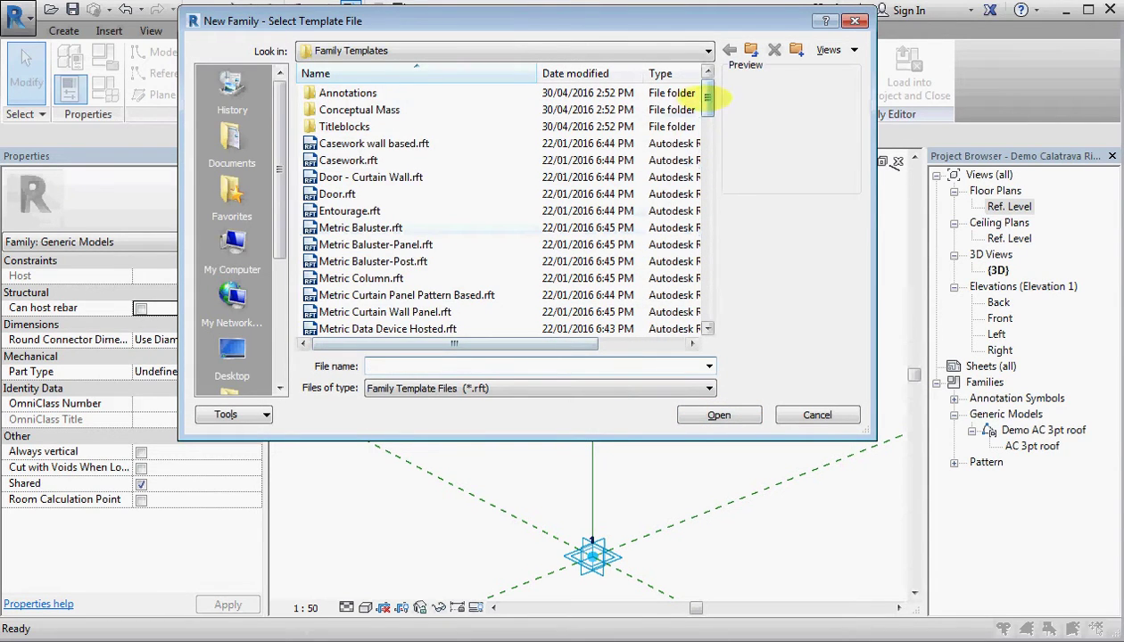
{"action": "left_click_drag", "start_coordinate": [707, 96], "coordinate": [707, 173]}
{"action": "left_click", "coordinate": [440, 176]}
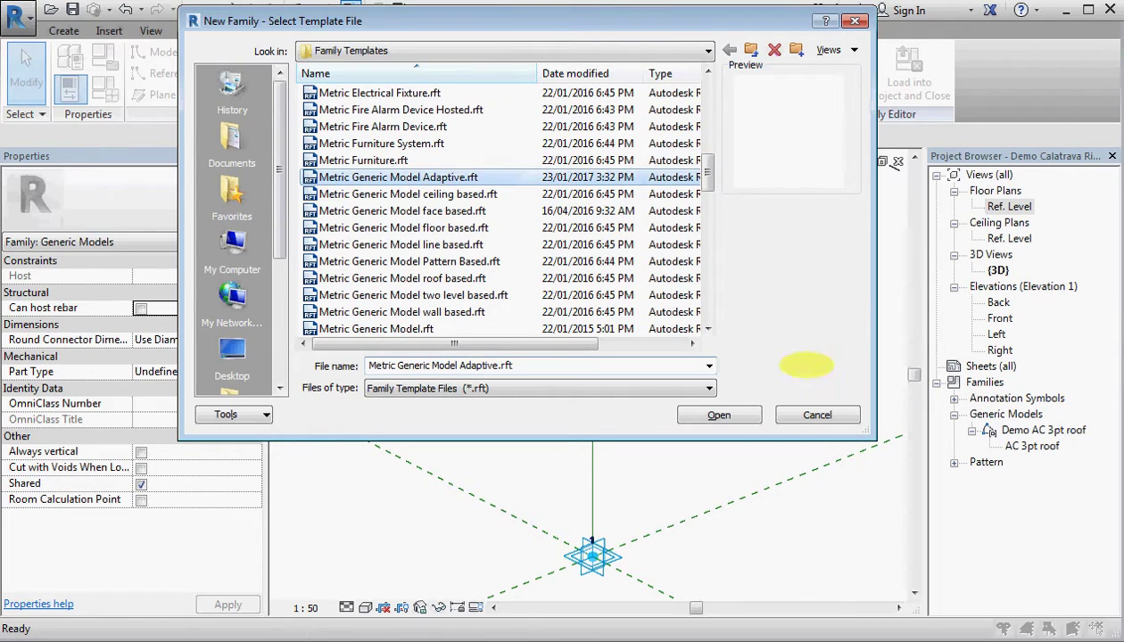
{"action": "left_click", "coordinate": [719, 414]}
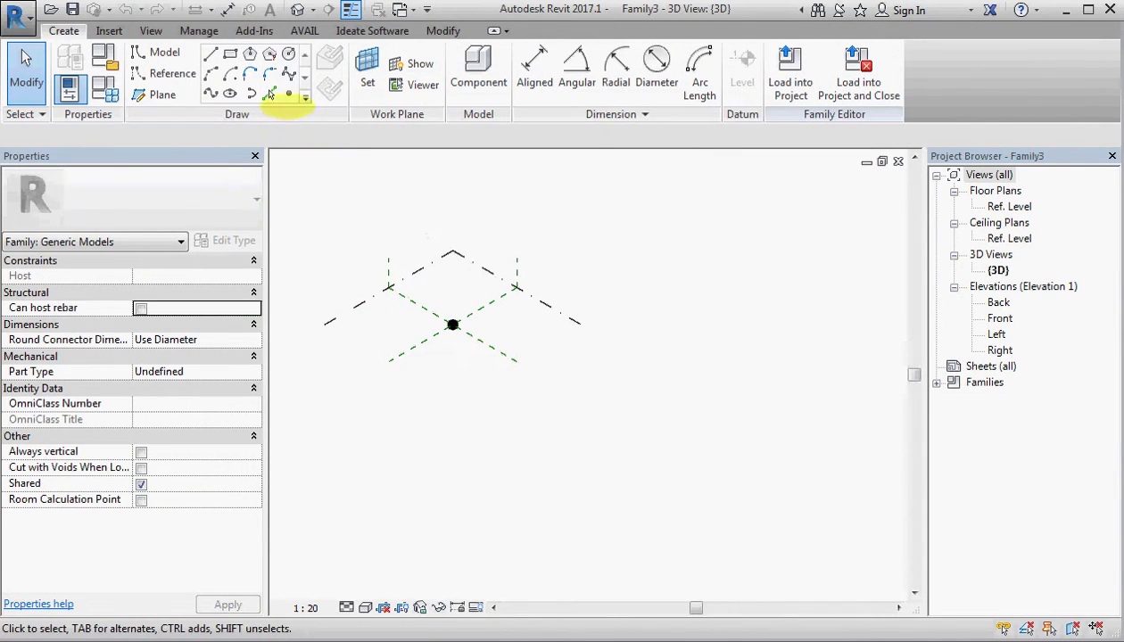
Step: Place three reference points on the Ref. Level and make them adaptive points 1, 2 and 3
{"action": "left_click", "coordinate": [288, 94]}
{"action": "left_click", "coordinate": [518, 326]}
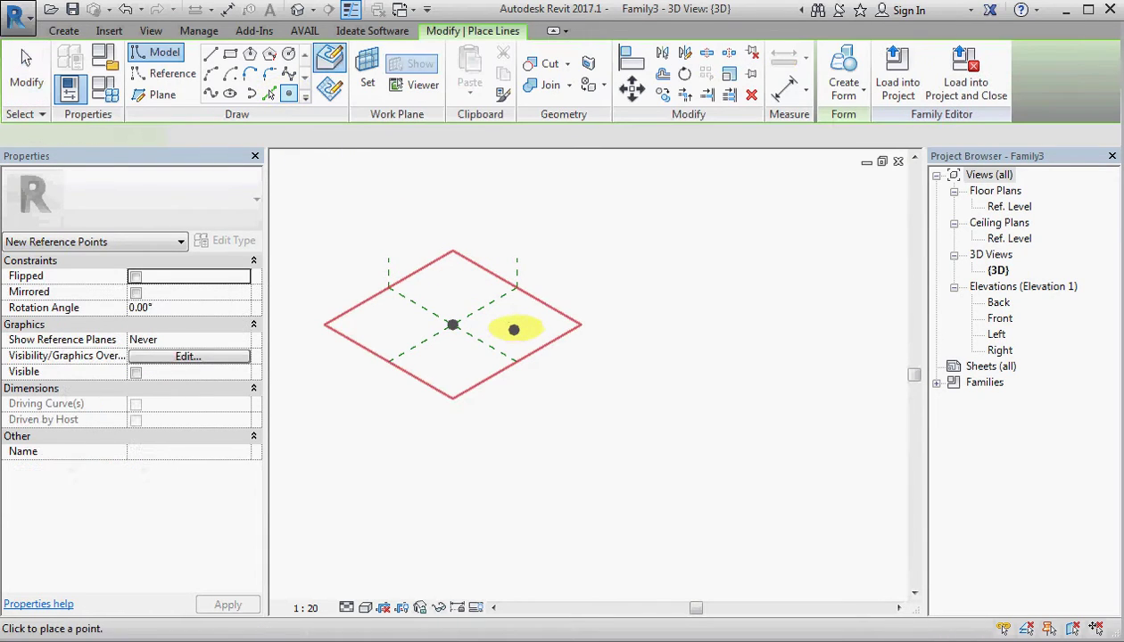
{"action": "left_click", "coordinate": [451, 335]}
{"action": "scroll", "coordinate": [450, 335], "scroll_direction": "up", "scroll_amount": 5}
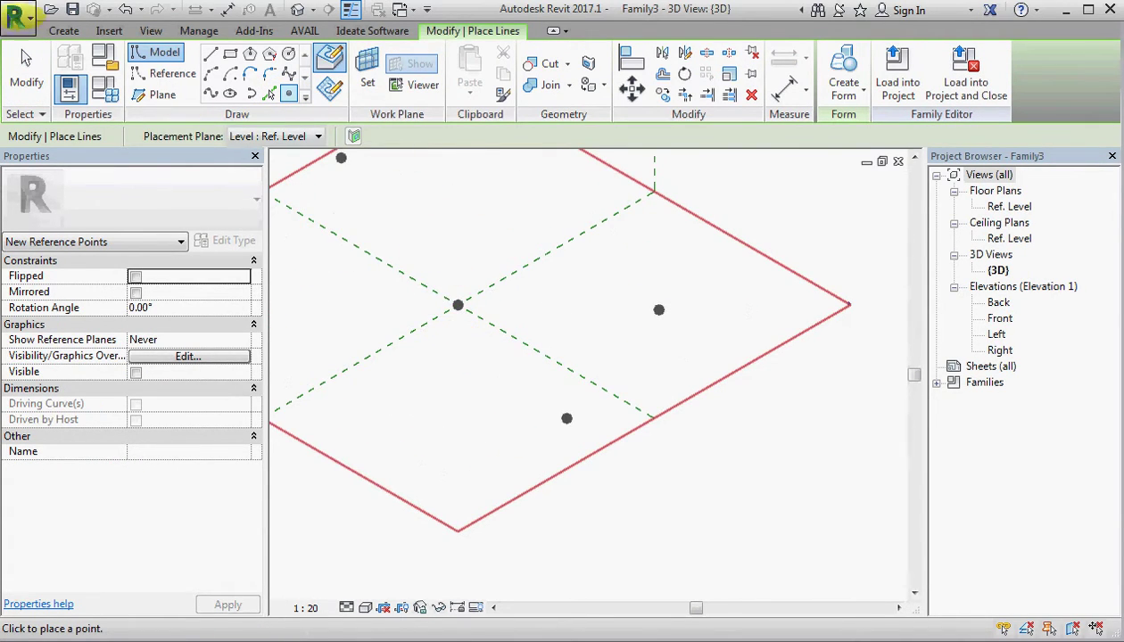
{"action": "left_click", "coordinate": [25, 62]}
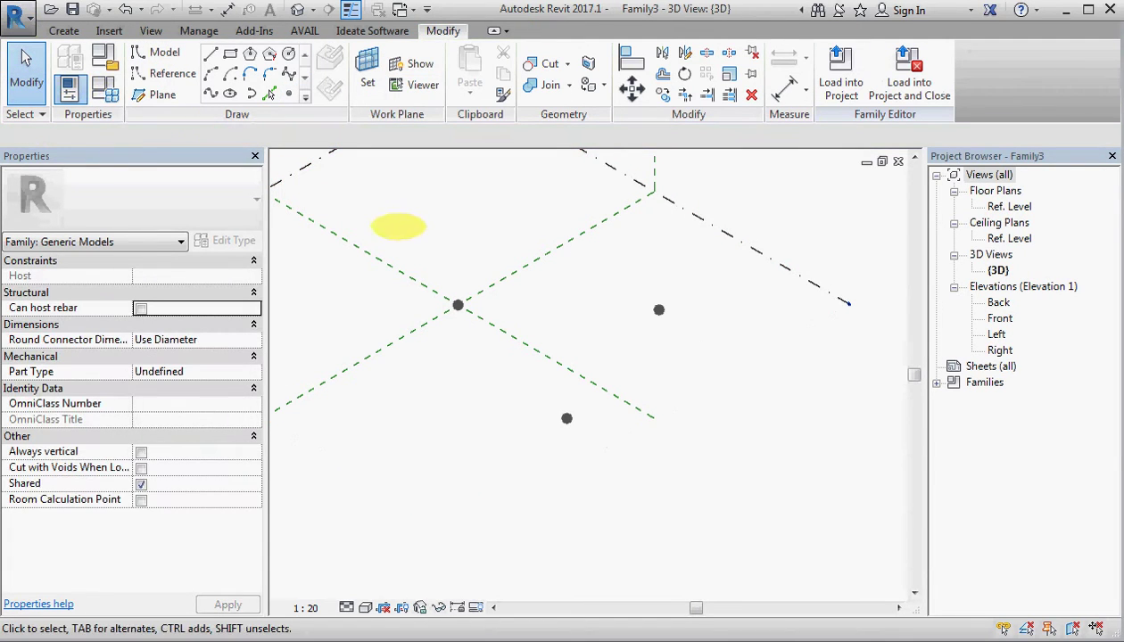
{"action": "left_click_drag", "start_coordinate": [457, 251], "coordinate": [696, 432]}
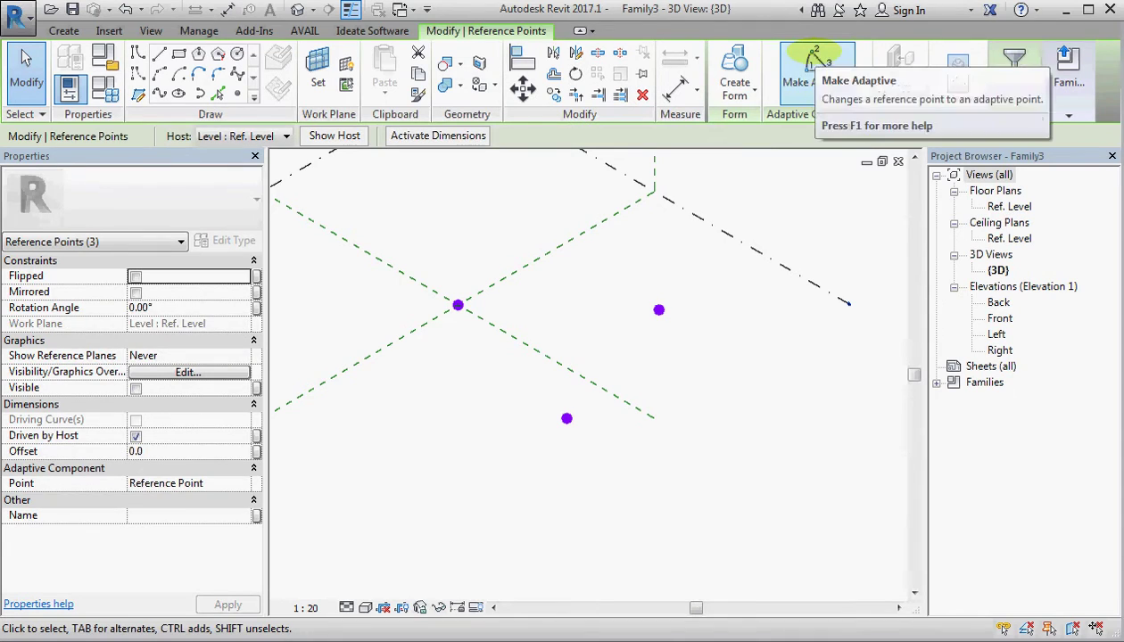
{"action": "left_click", "coordinate": [812, 61]}
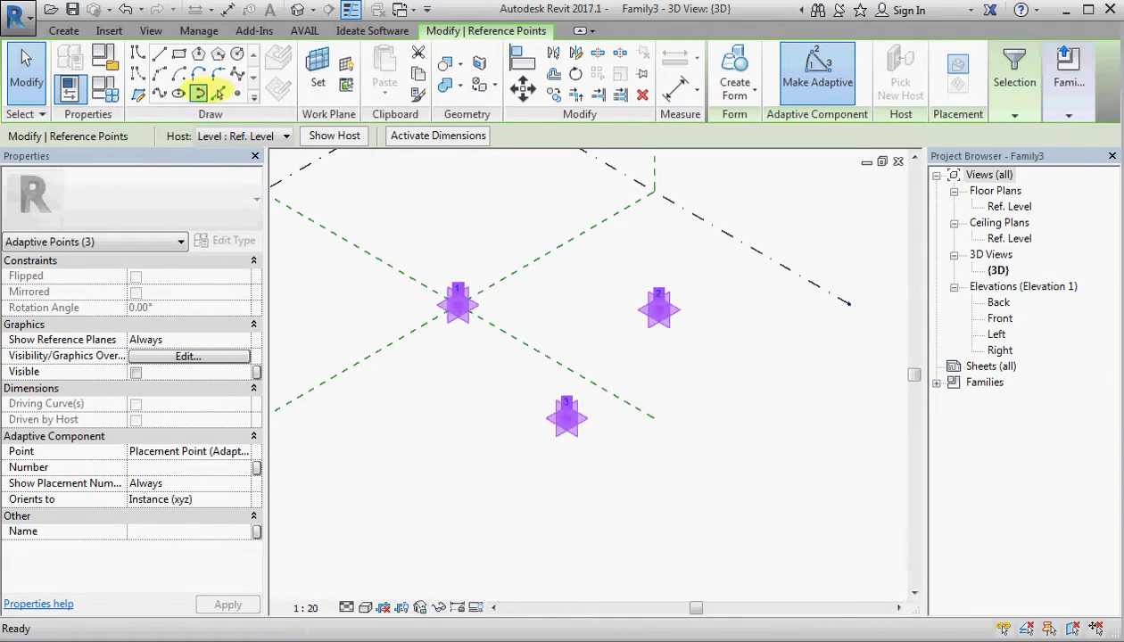
{"action": "left_click", "coordinate": [138, 73]}
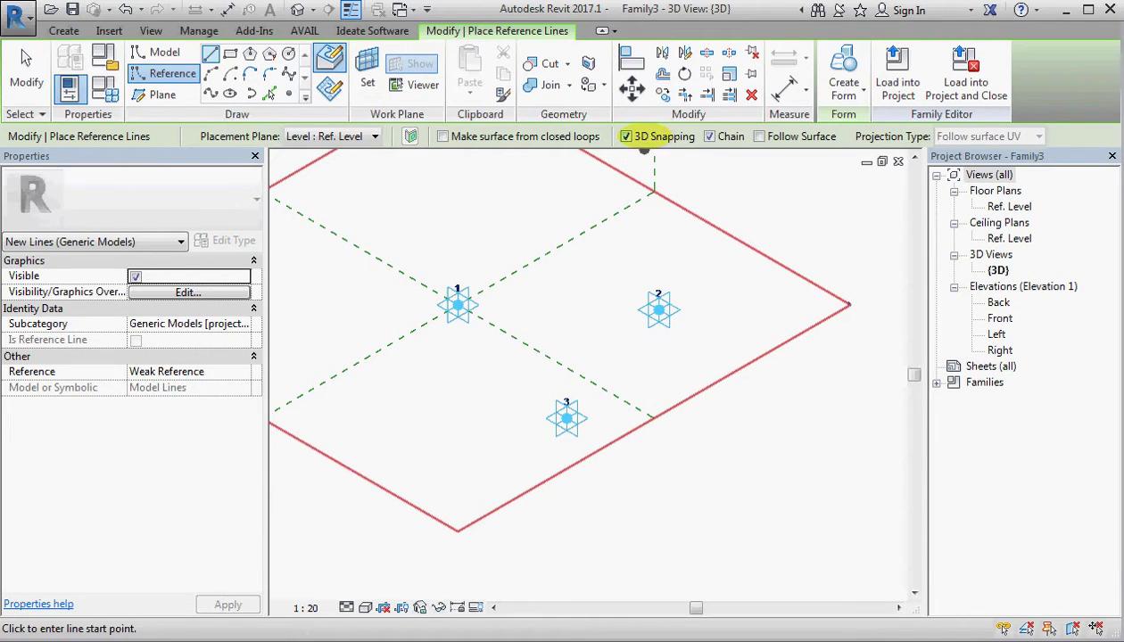
Step: Draw reference lines from point 1 to 2 to 3 and back to 1
{"action": "left_click", "coordinate": [457, 305]}
{"action": "left_click", "coordinate": [658, 310]}
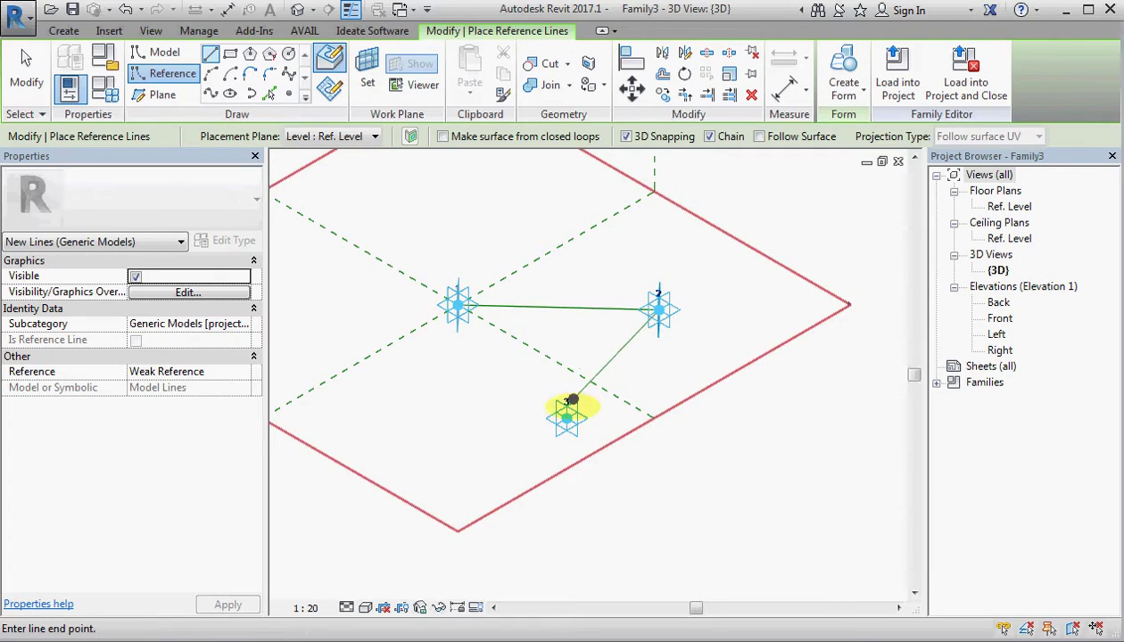
{"action": "left_click", "coordinate": [570, 405]}
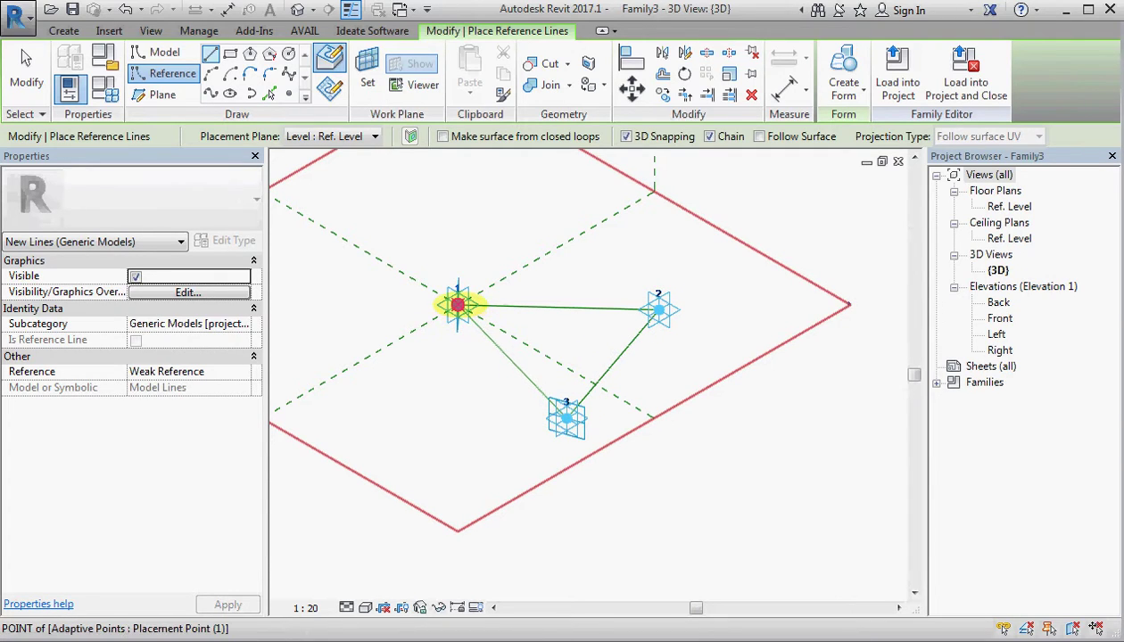
{"action": "left_click", "coordinate": [457, 305]}
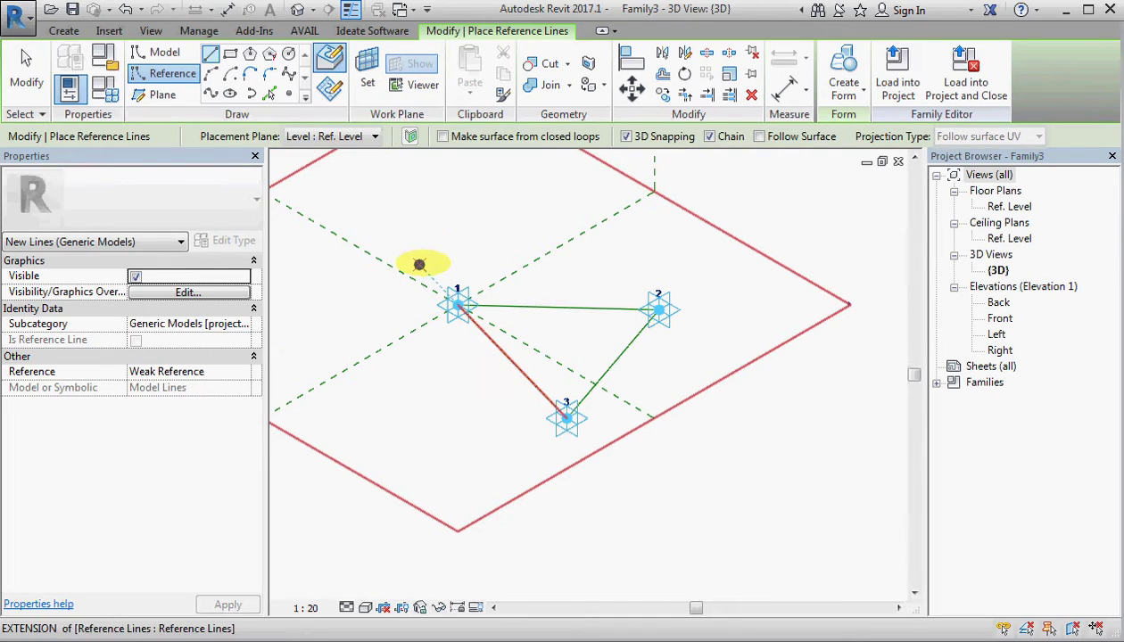
{"action": "key", "text": "Escape"}
{"action": "key", "text": "Escape"}
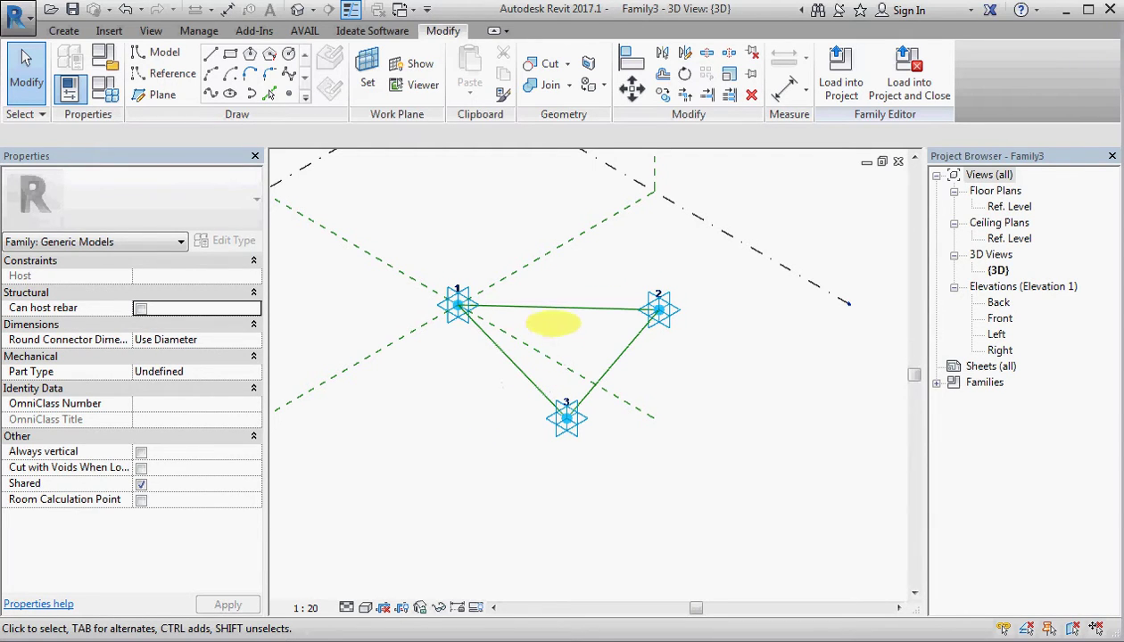
Step: Chain-select the three triangle lines and create a flat surface form from them
{"action": "key", "text": "Tab"}
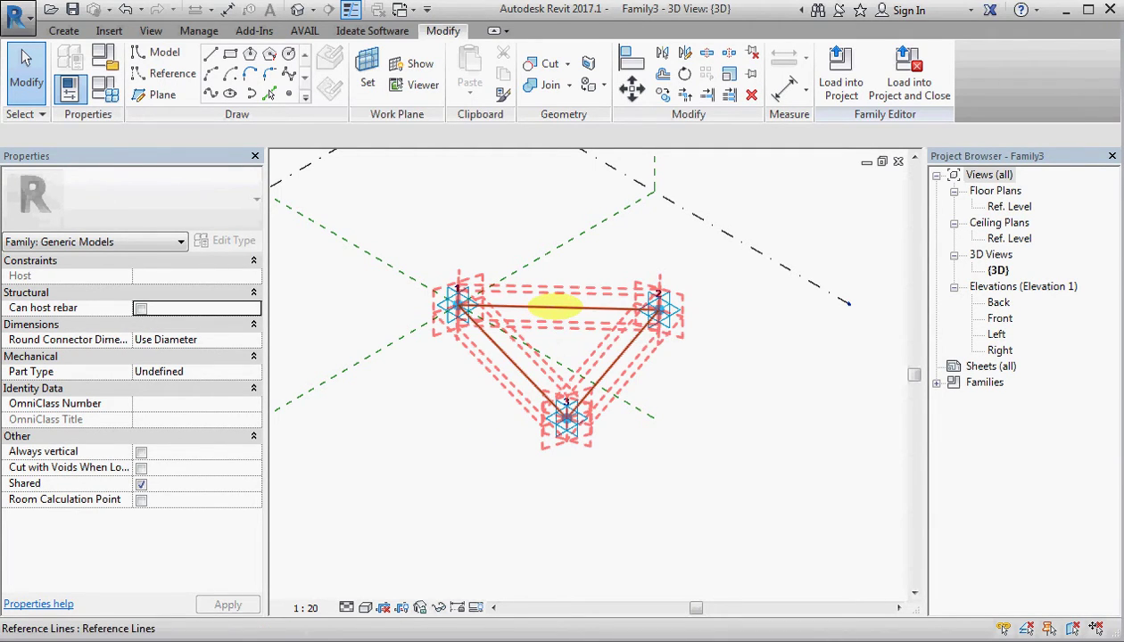
{"action": "left_click", "coordinate": [555, 308]}
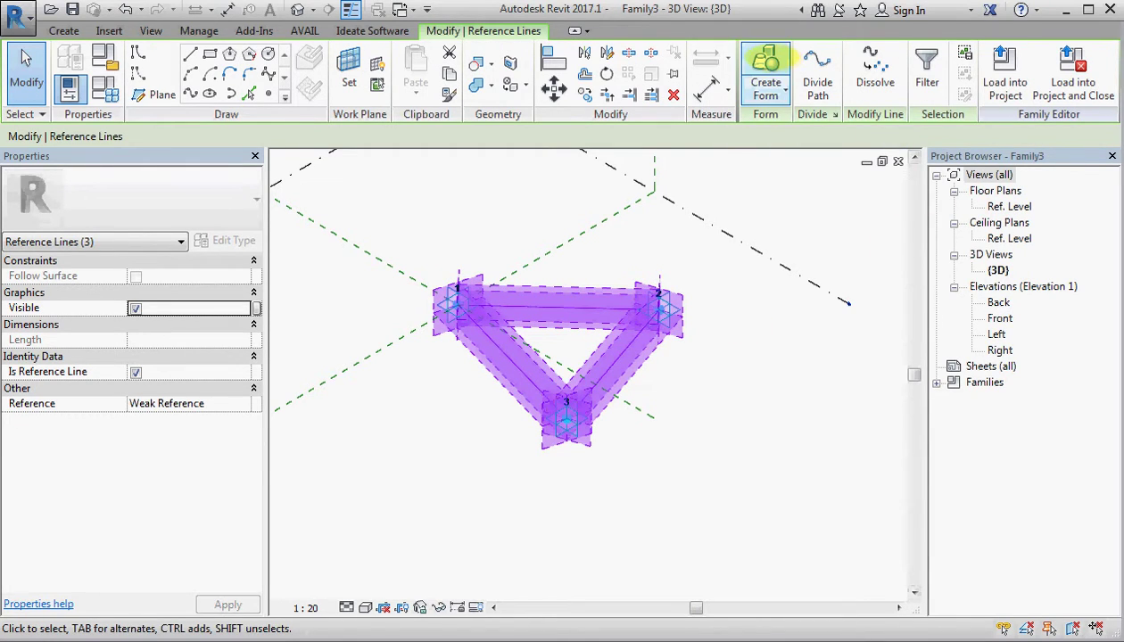
{"action": "left_click", "coordinate": [765, 67]}
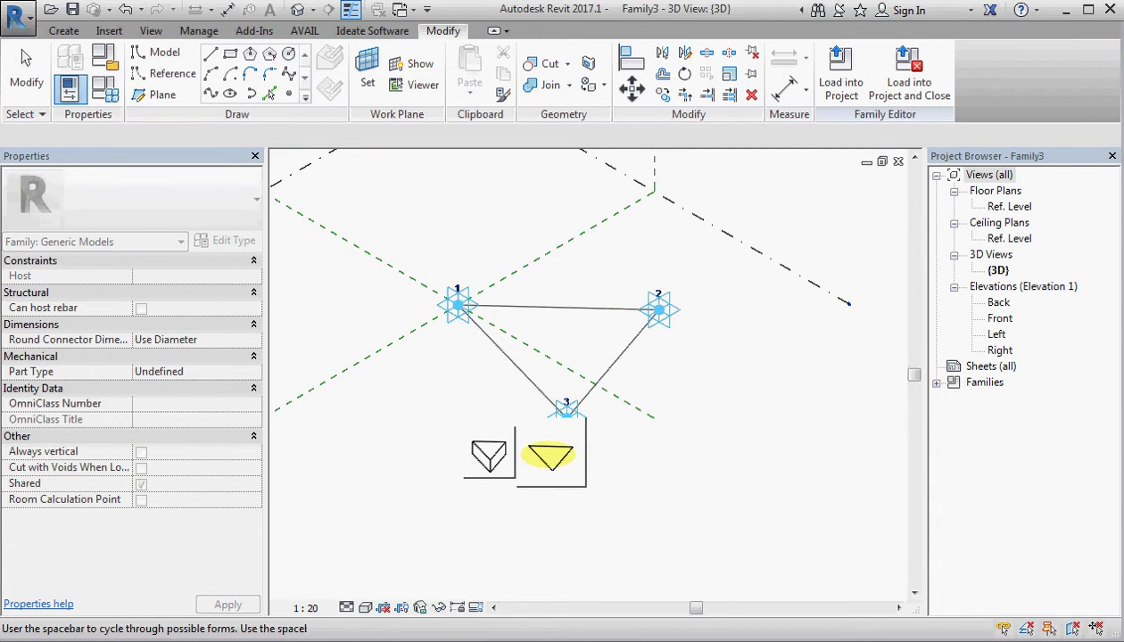
{"action": "left_click", "coordinate": [549, 456]}
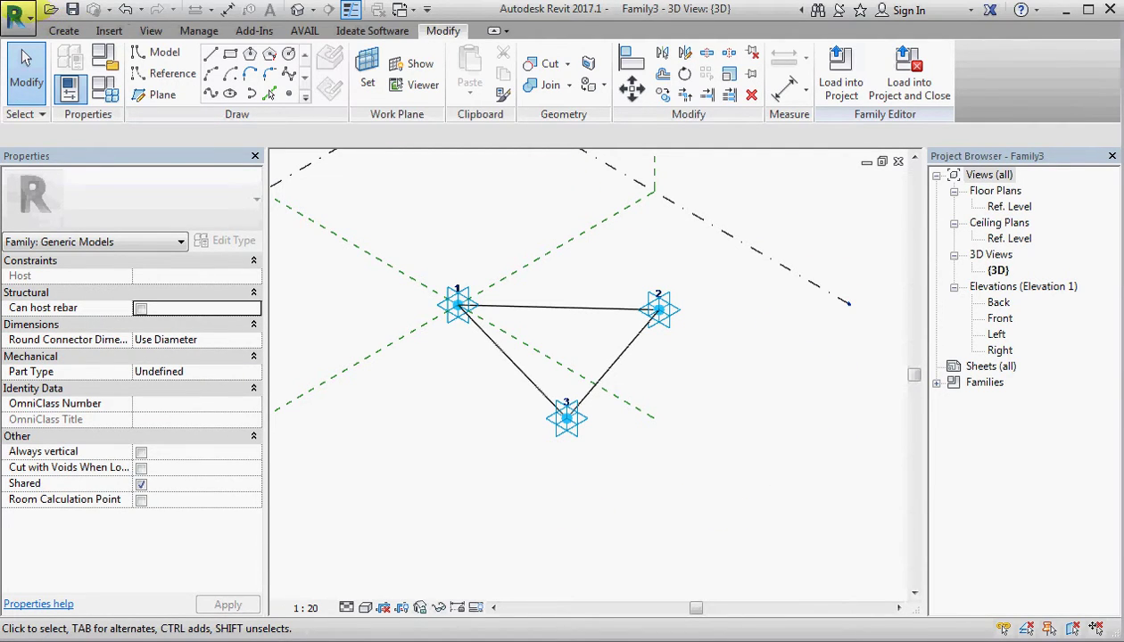
Step: Save the family as Roof panel.rfa
{"action": "left_click", "coordinate": [16, 14]}
{"action": "mouse_move", "coordinate": [26, 214]}
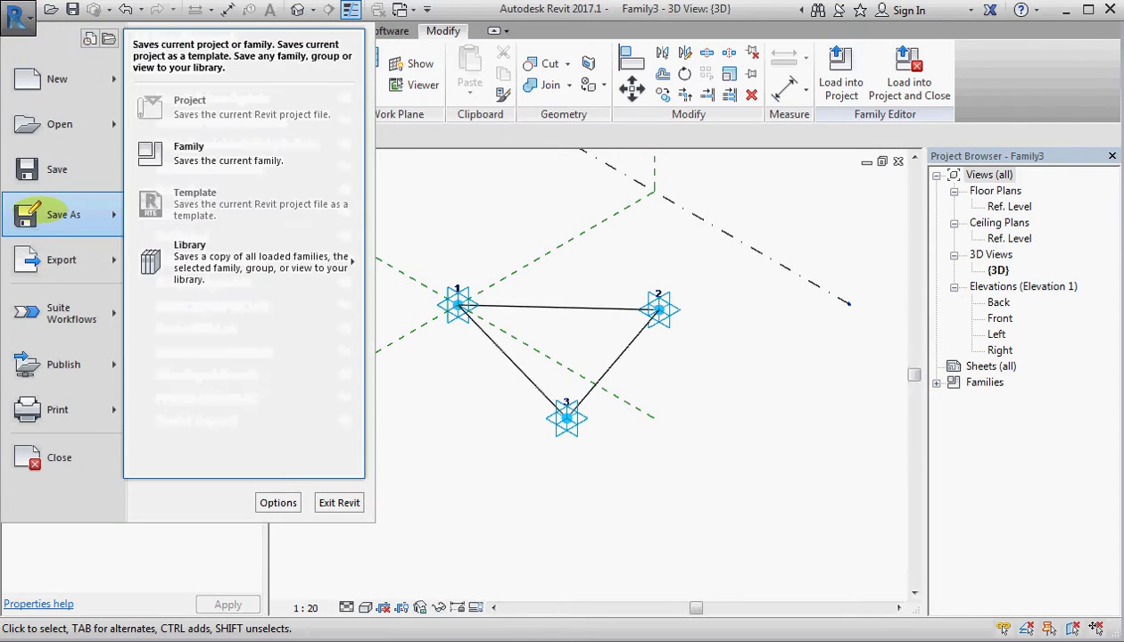
{"action": "left_click", "coordinate": [192, 152]}
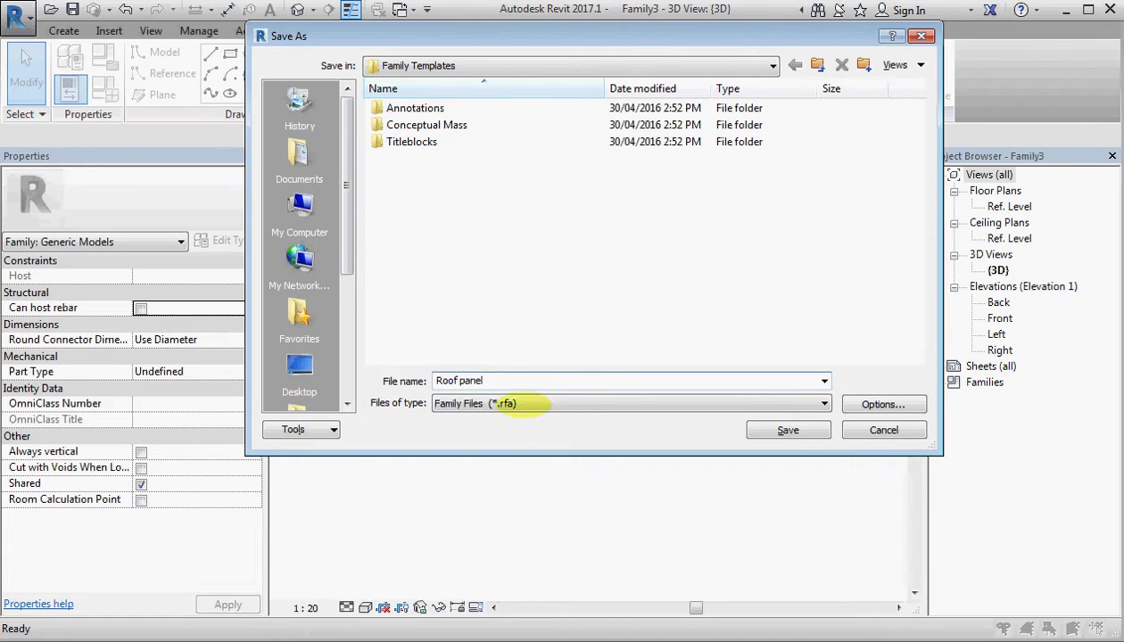
{"action": "left_click", "coordinate": [788, 430]}
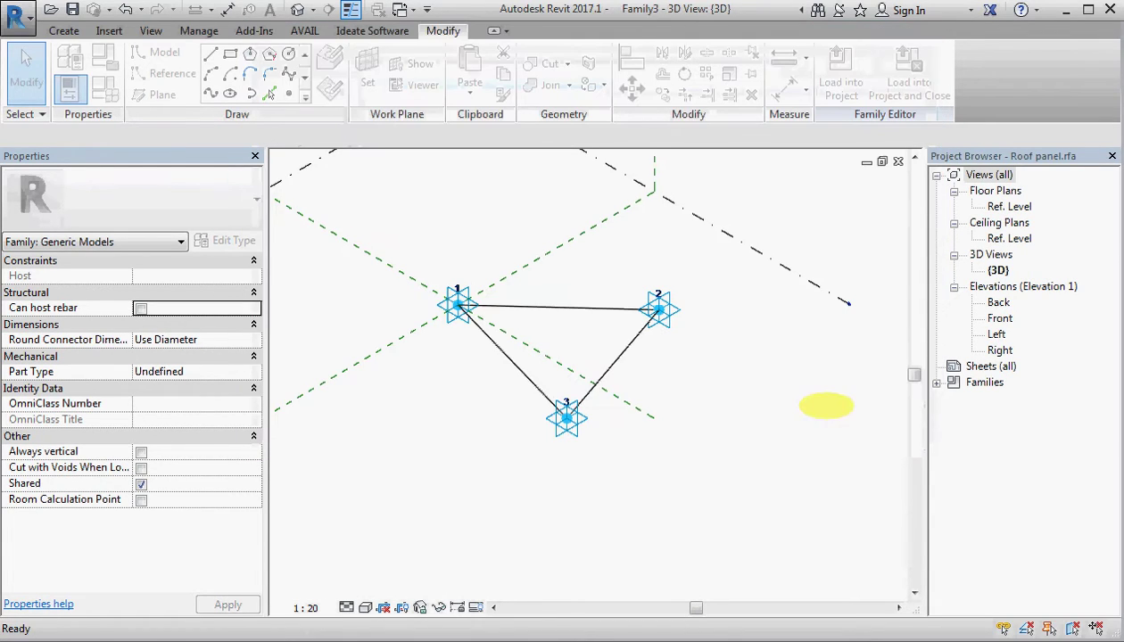
Step: Load Roof panel into the rig and place it on the column point, inner and outer circles
{"action": "left_click", "coordinate": [838, 65]}
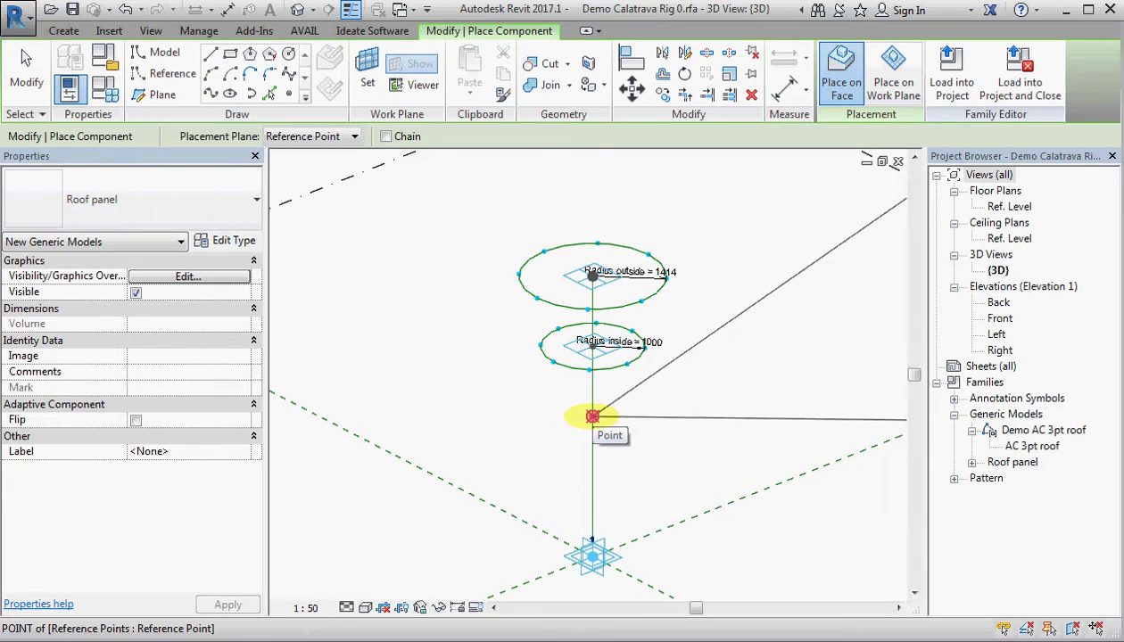
{"action": "left_click", "coordinate": [592, 416]}
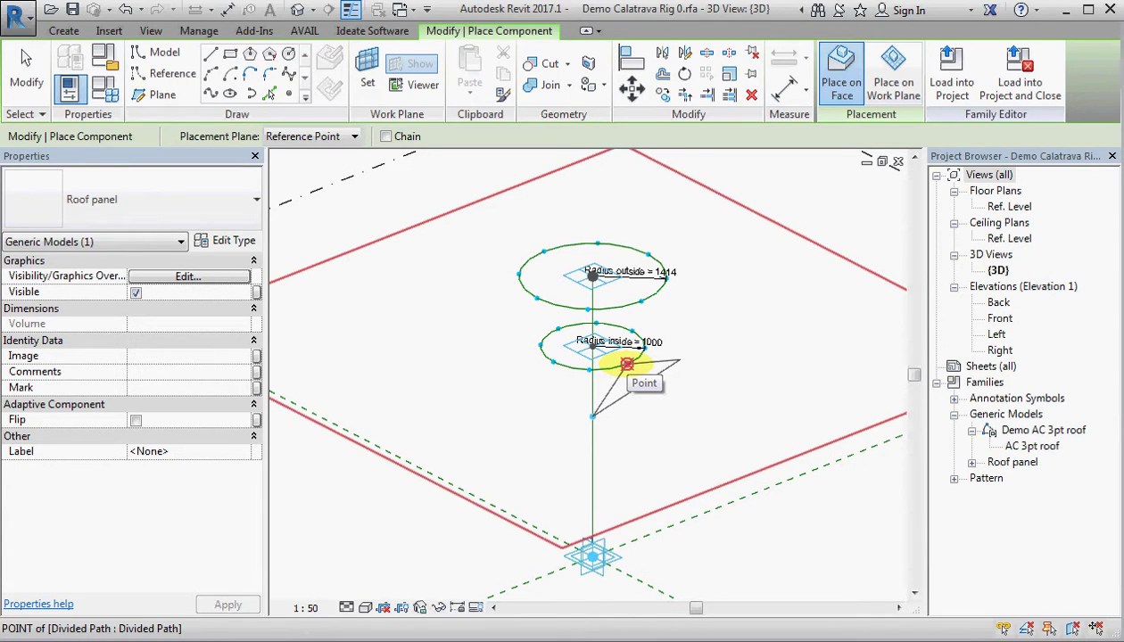
{"action": "left_click", "coordinate": [627, 364]}
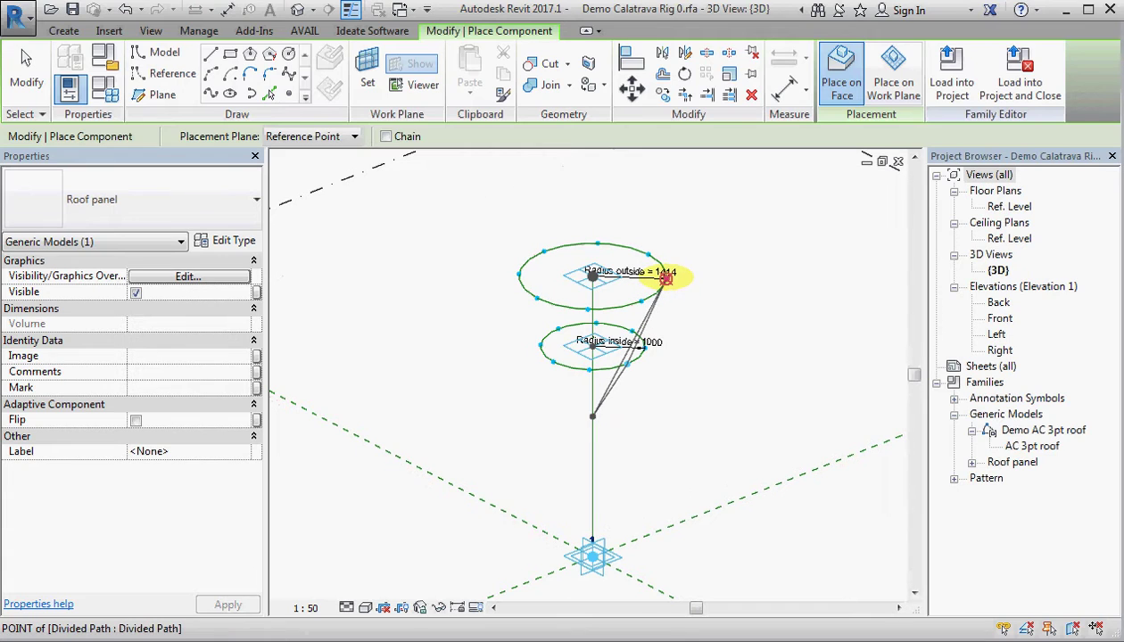
{"action": "left_click", "coordinate": [667, 278]}
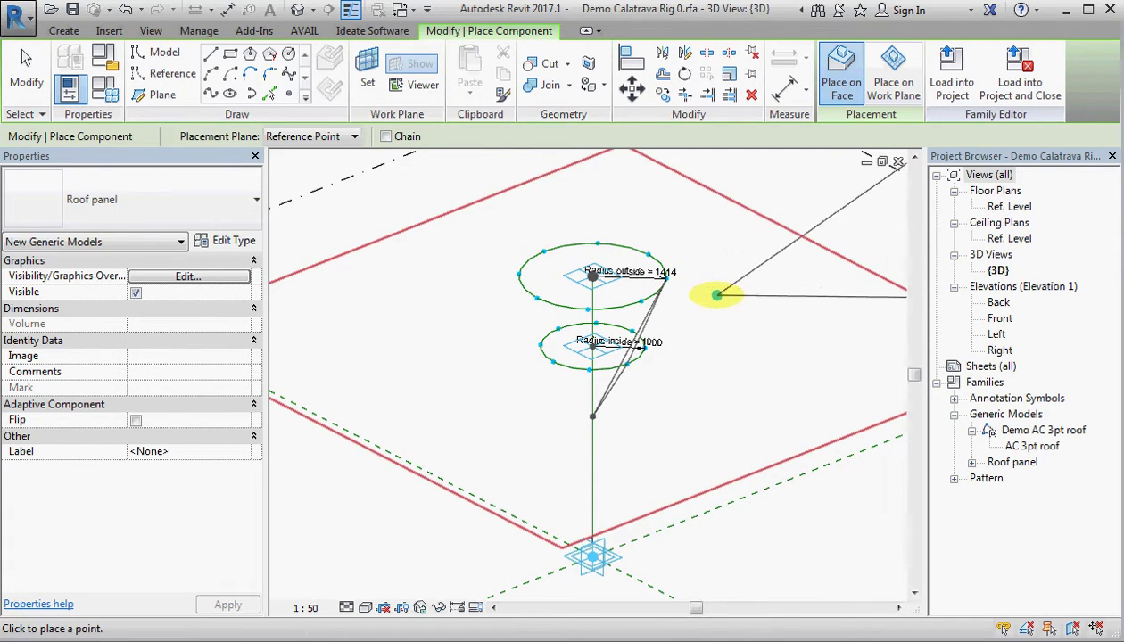
{"action": "key", "text": "Escape"}
{"action": "key", "text": "Escape"}
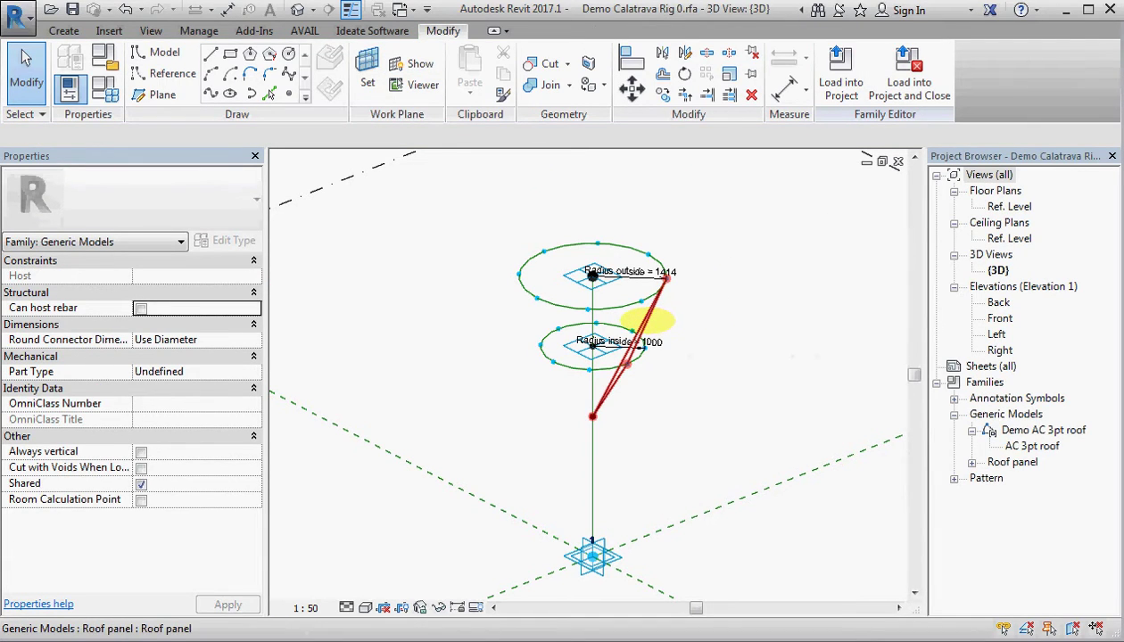
{"action": "left_click", "coordinate": [646, 319]}
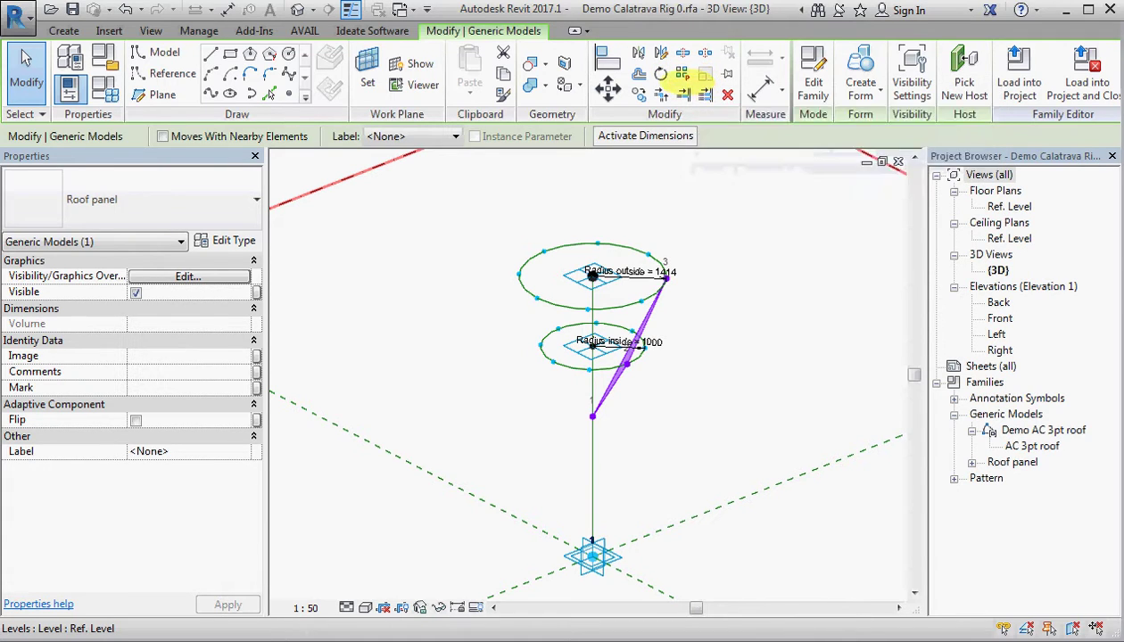
{"action": "left_click", "coordinate": [683, 74]}
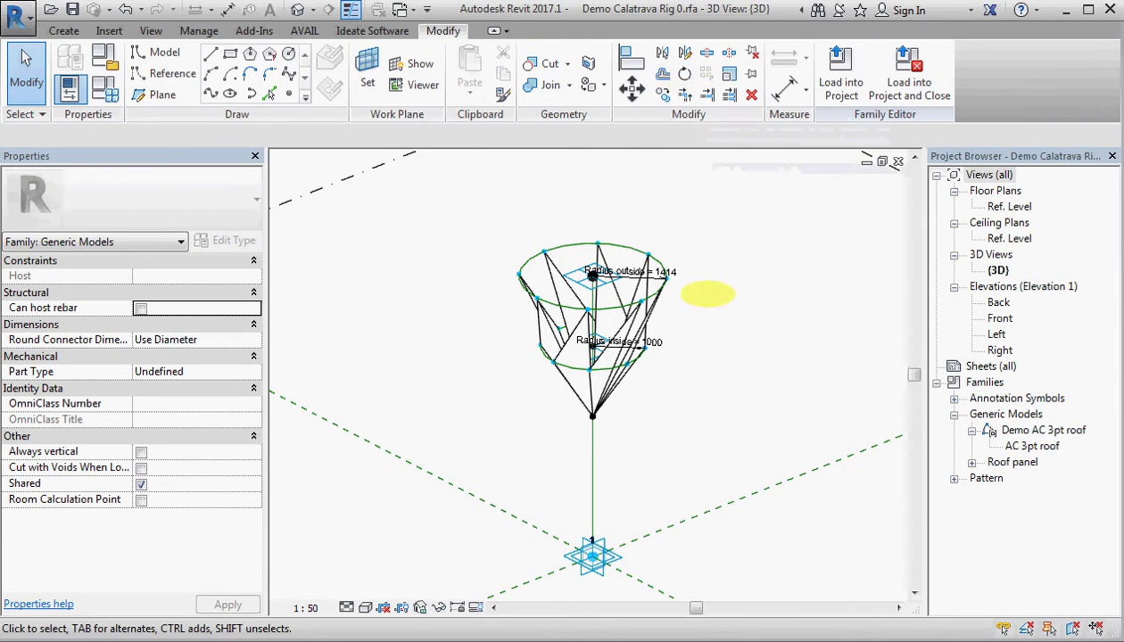
{"action": "middle_click_drag", "start_coordinate": [690, 310], "coordinate": [768, 343], "text": "shift"}
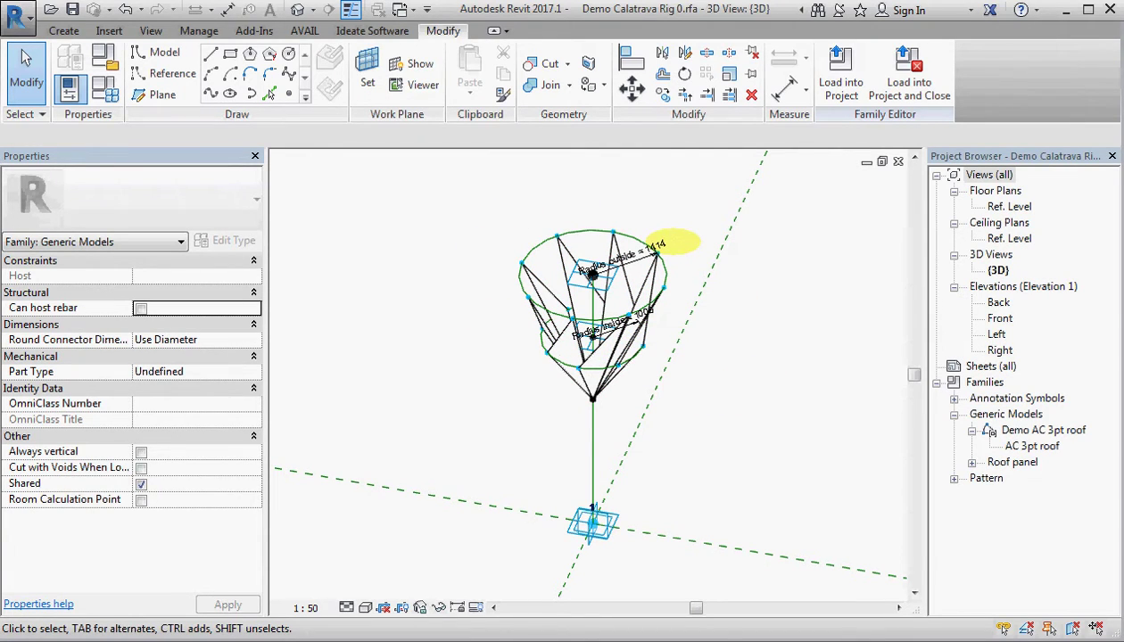
{"action": "key", "text": "ctrl+z"}
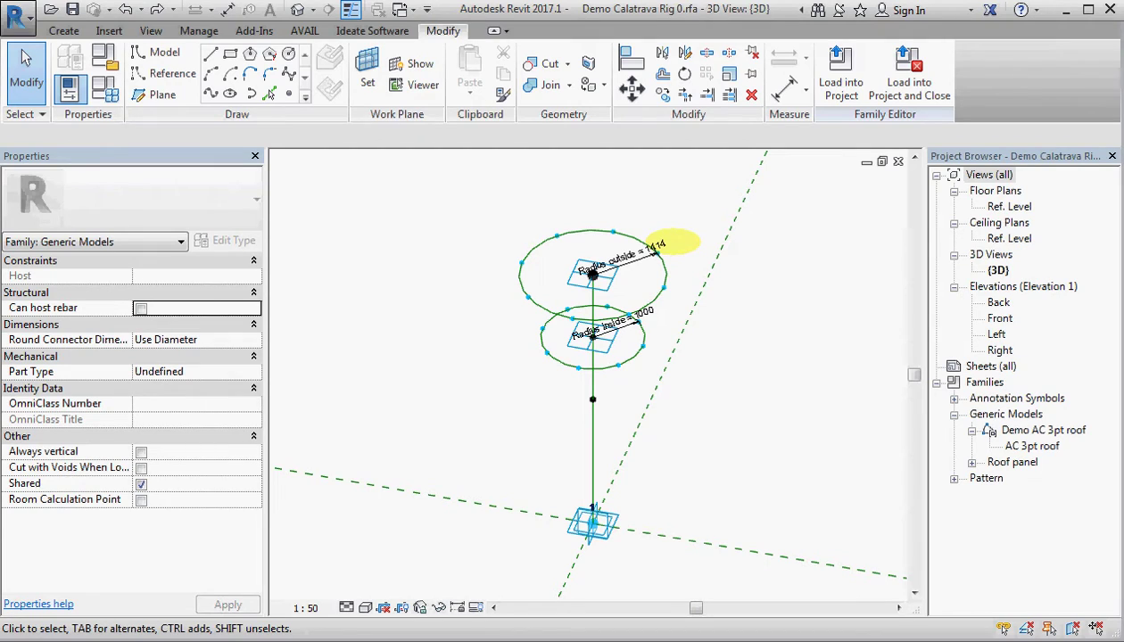
Step: Restore the undone panel and place another Roof panel from the central point to both circles
{"action": "key", "text": "ctrl+y"}
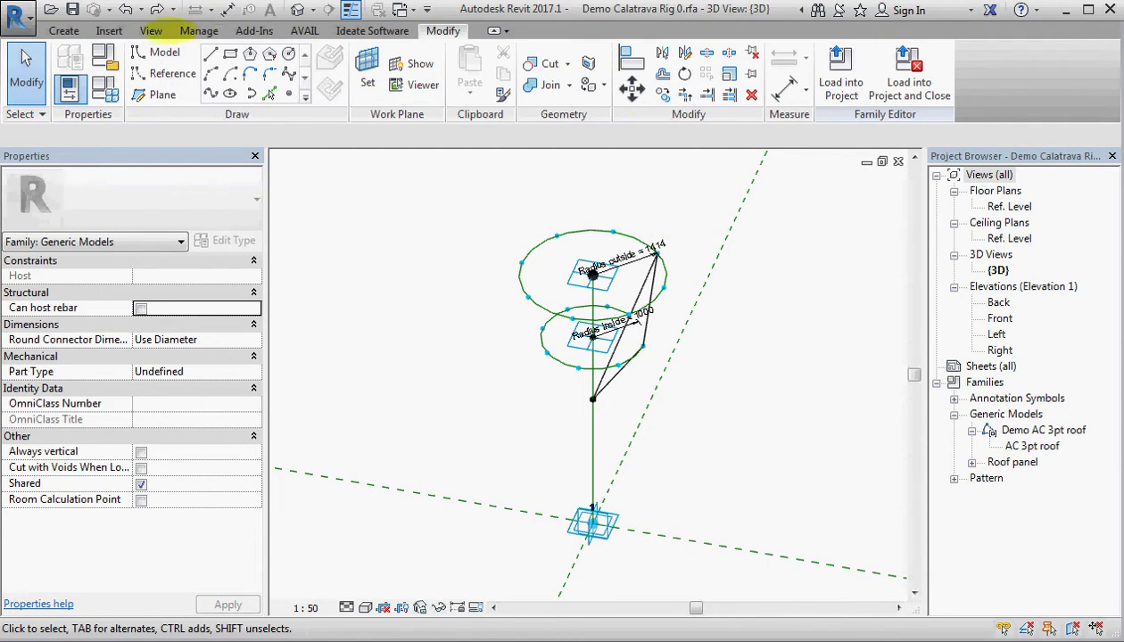
{"action": "left_click", "coordinate": [64, 30]}
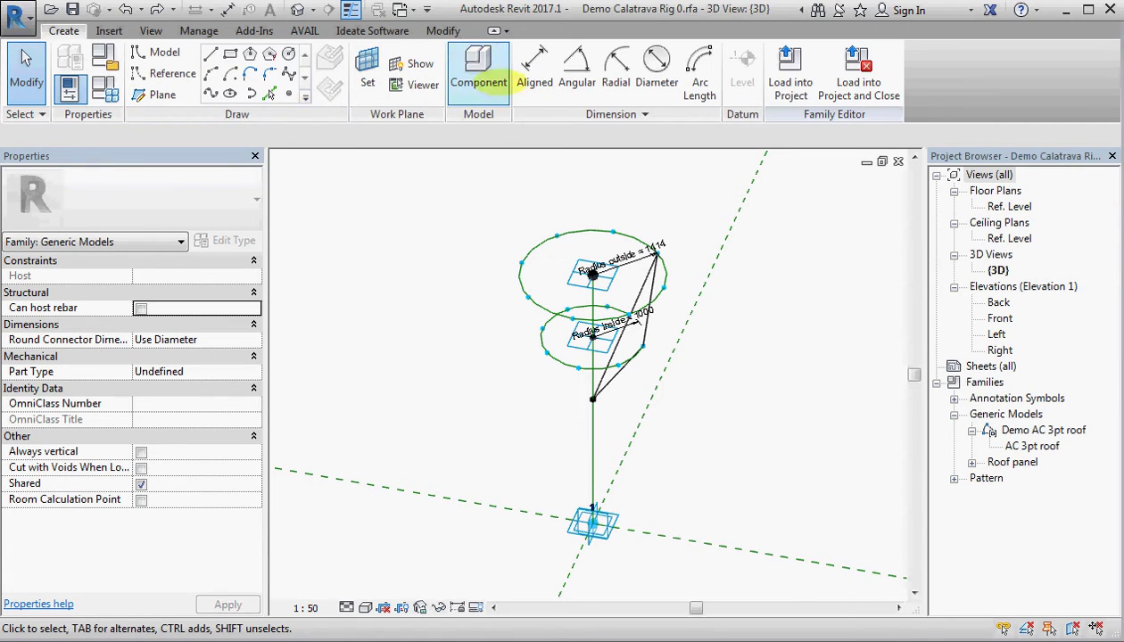
{"action": "left_click", "coordinate": [478, 59]}
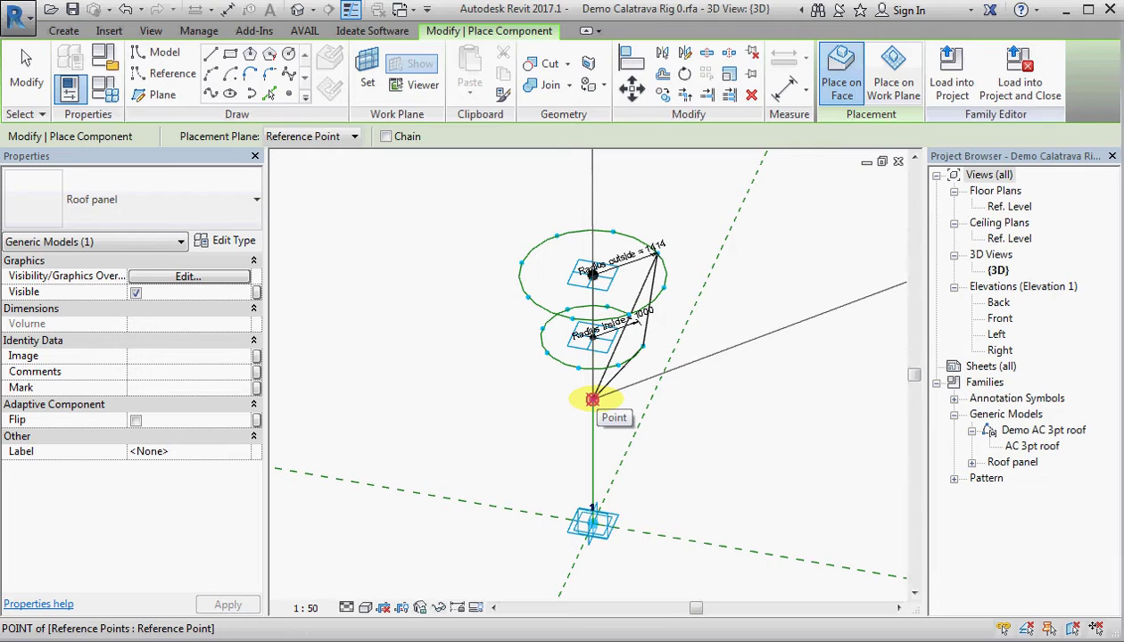
{"action": "left_click", "coordinate": [592, 398]}
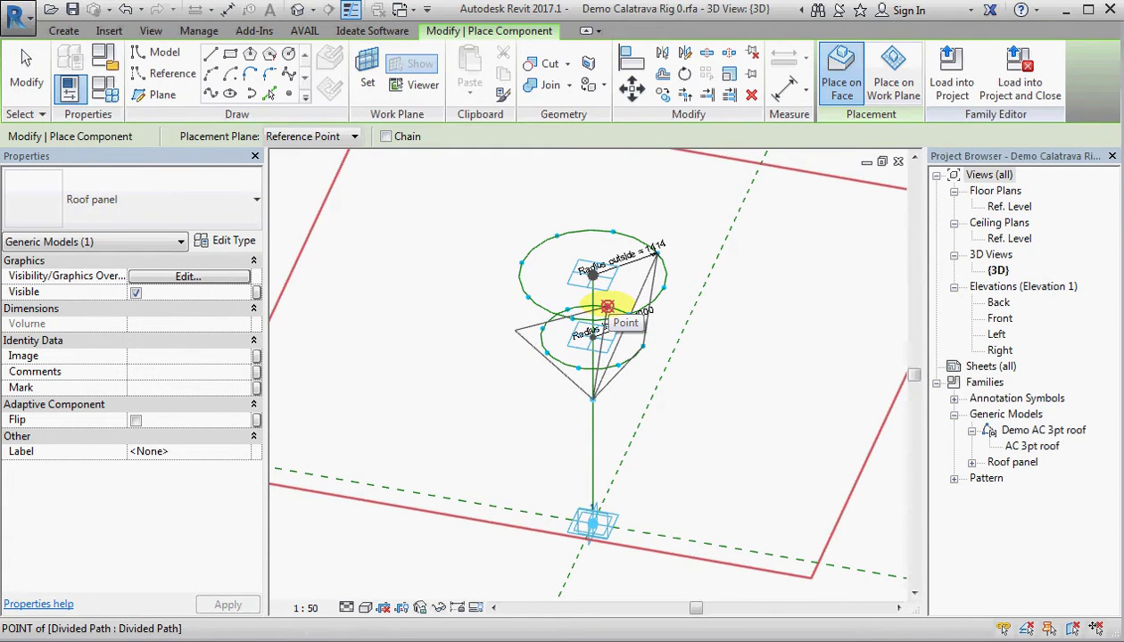
{"action": "left_click", "coordinate": [606, 306]}
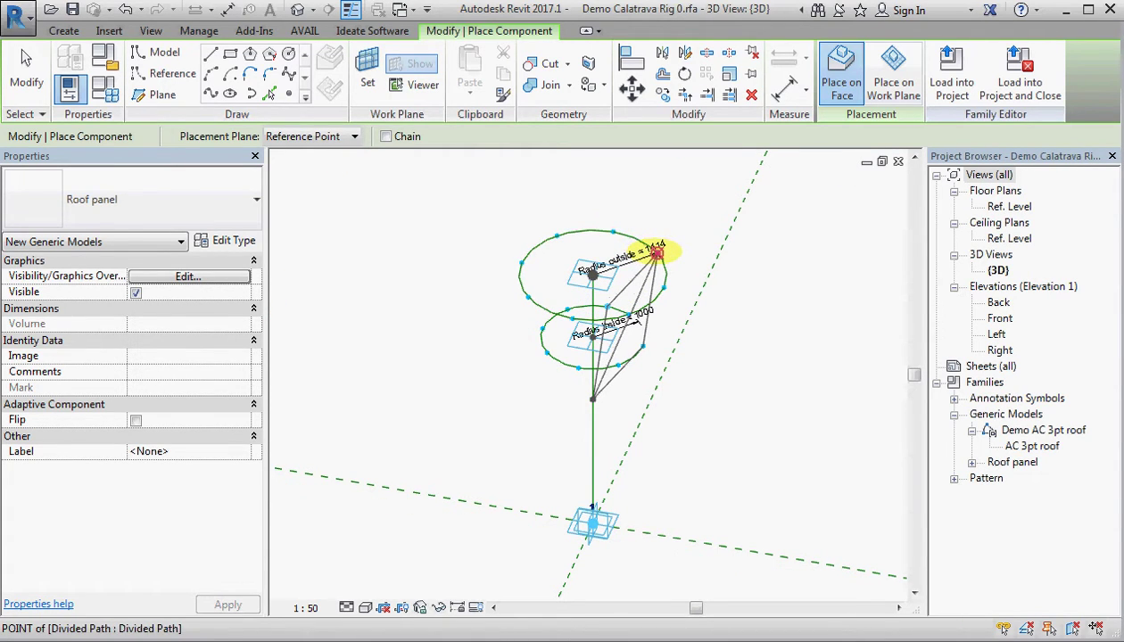
{"action": "left_click", "coordinate": [657, 253]}
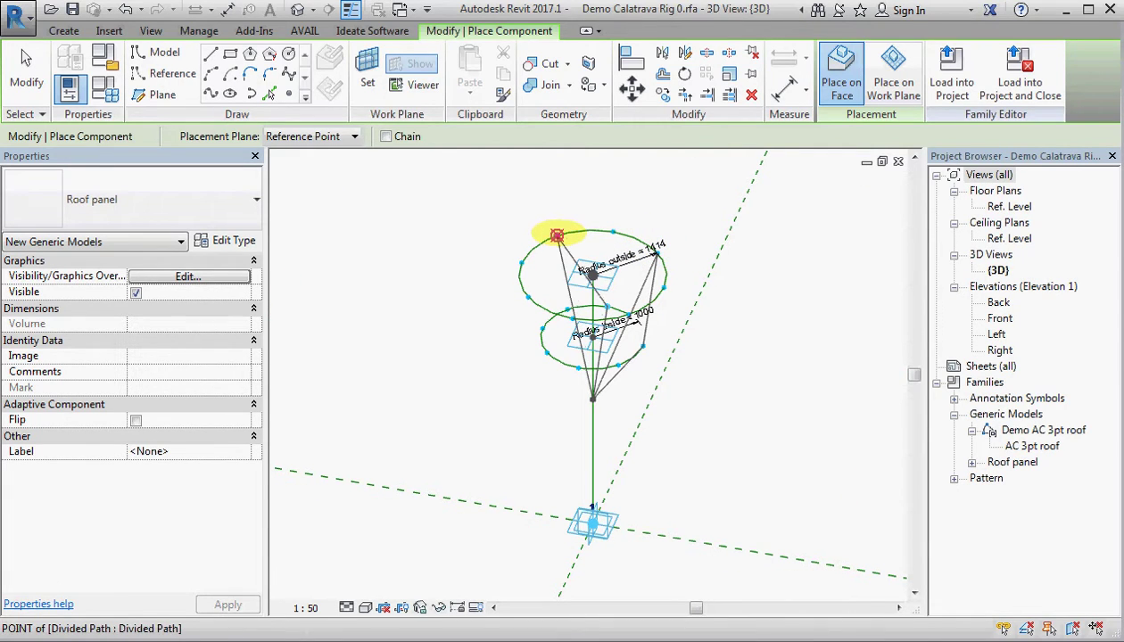
{"action": "left_click", "coordinate": [558, 236]}
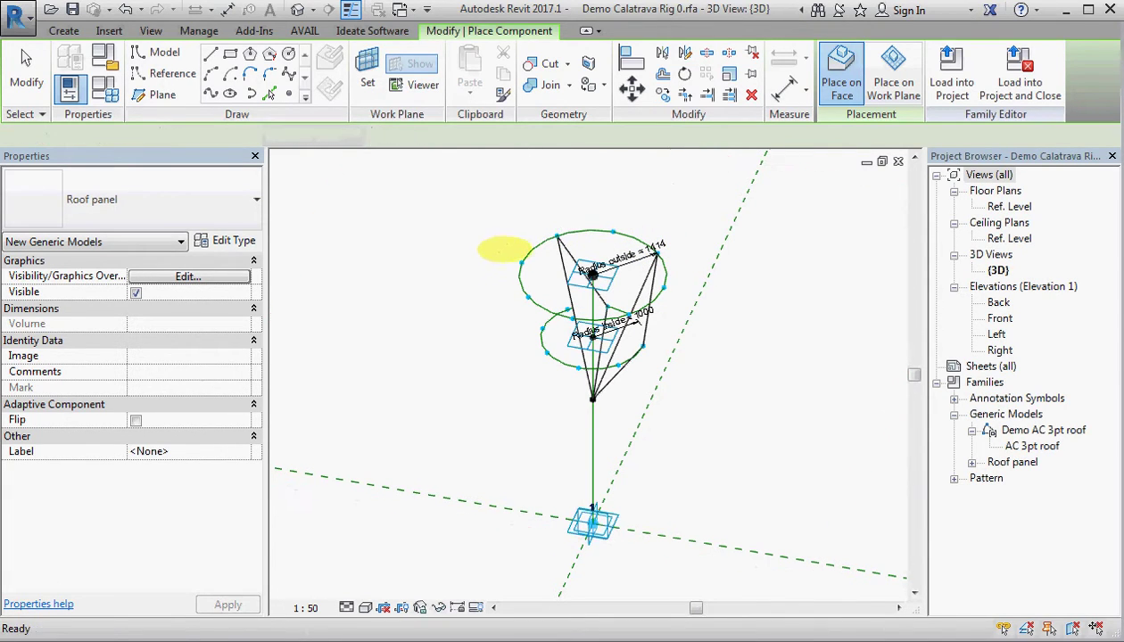
{"action": "key", "text": "Escape"}
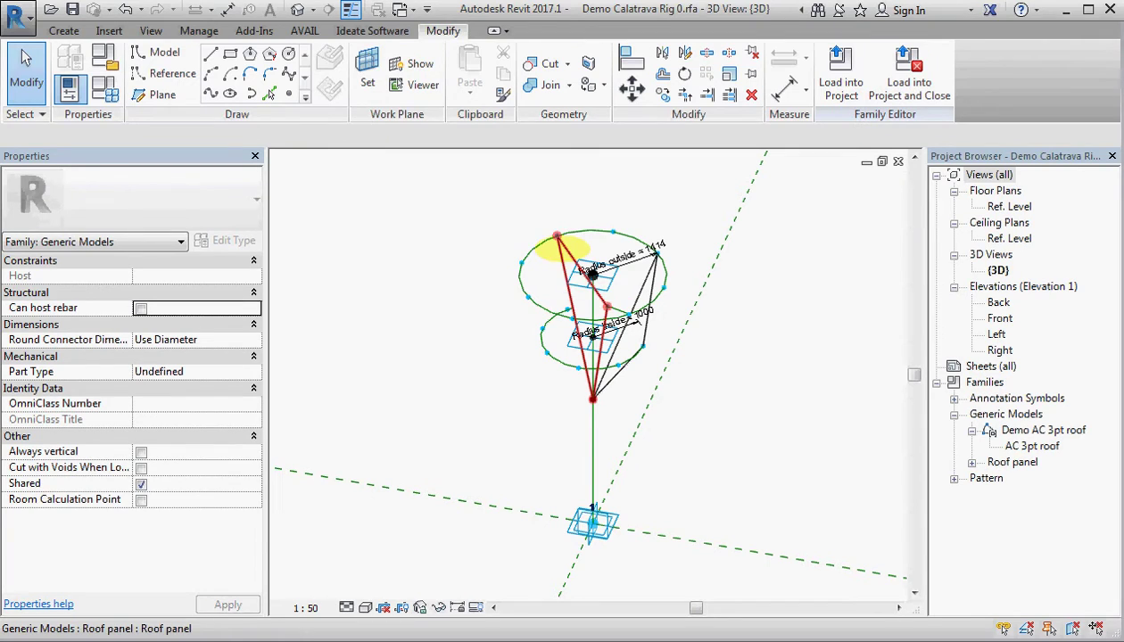
Step: Select both roof panels and repeat them around the circles
{"action": "left_click", "coordinate": [564, 251]}
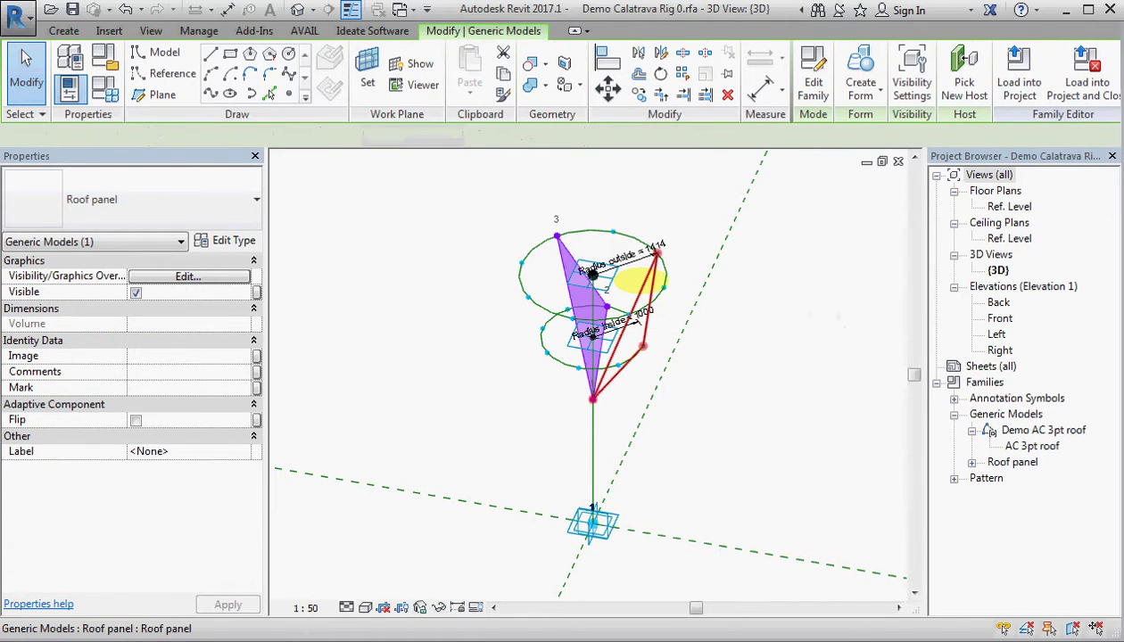
{"action": "left_click", "coordinate": [635, 280], "text": "ctrl"}
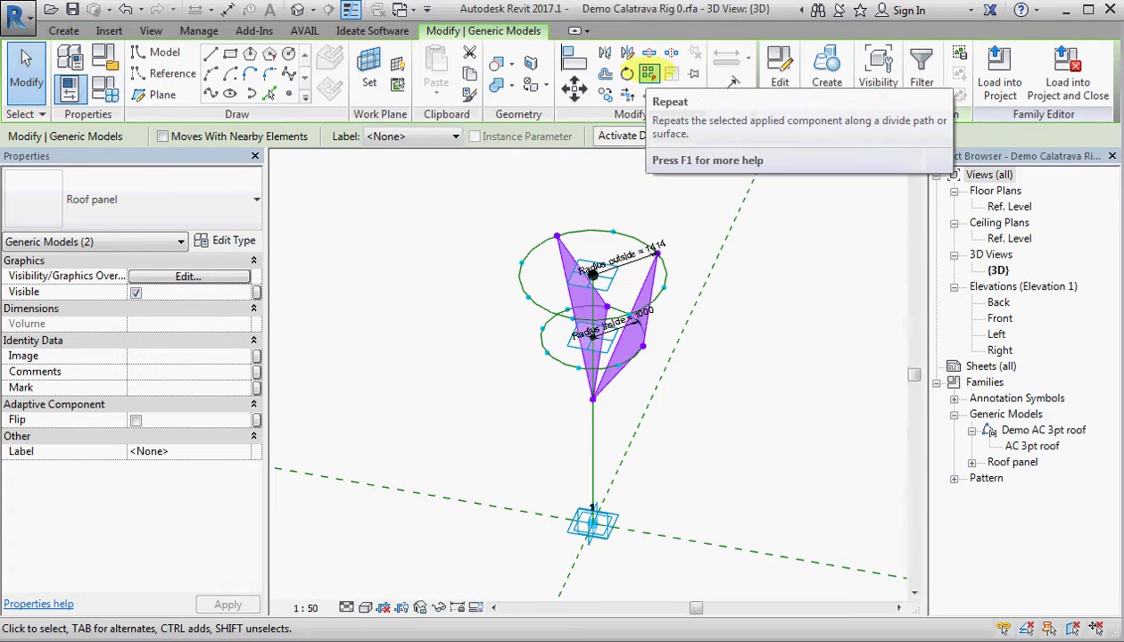
{"action": "left_click", "coordinate": [649, 73]}
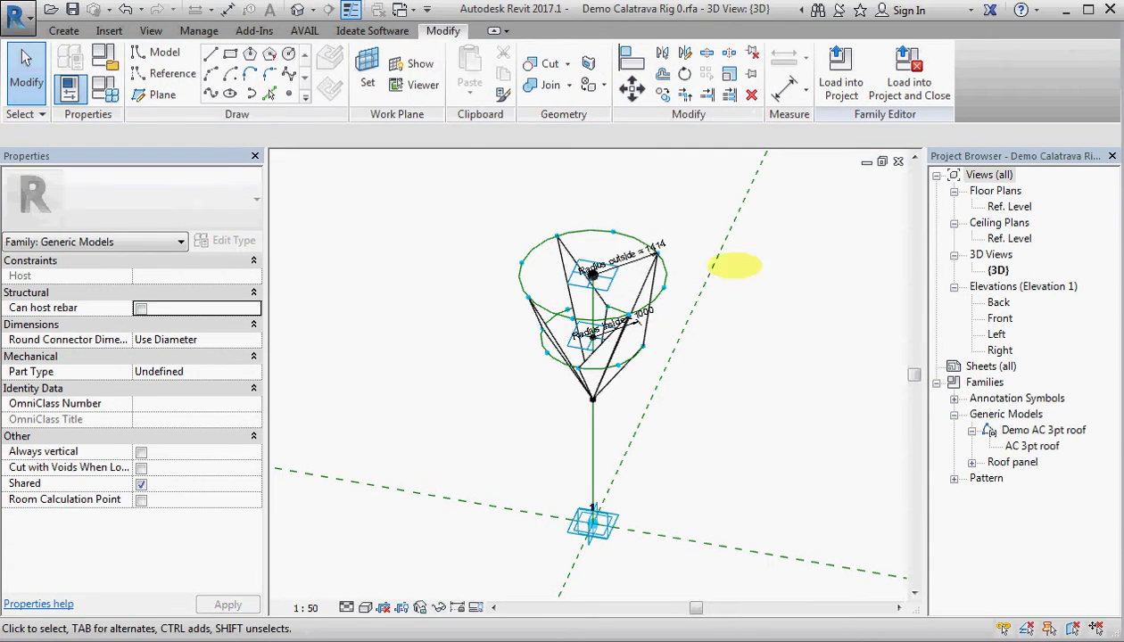
Step: Display the rig in Shaded visual style, viewed from above and then in perspective
{"action": "middle_click_drag", "start_coordinate": [707, 281], "coordinate": [713, 448], "text": "shift"}
{"action": "scroll", "coordinate": [719, 306], "scroll_direction": "up", "scroll_amount": 2}
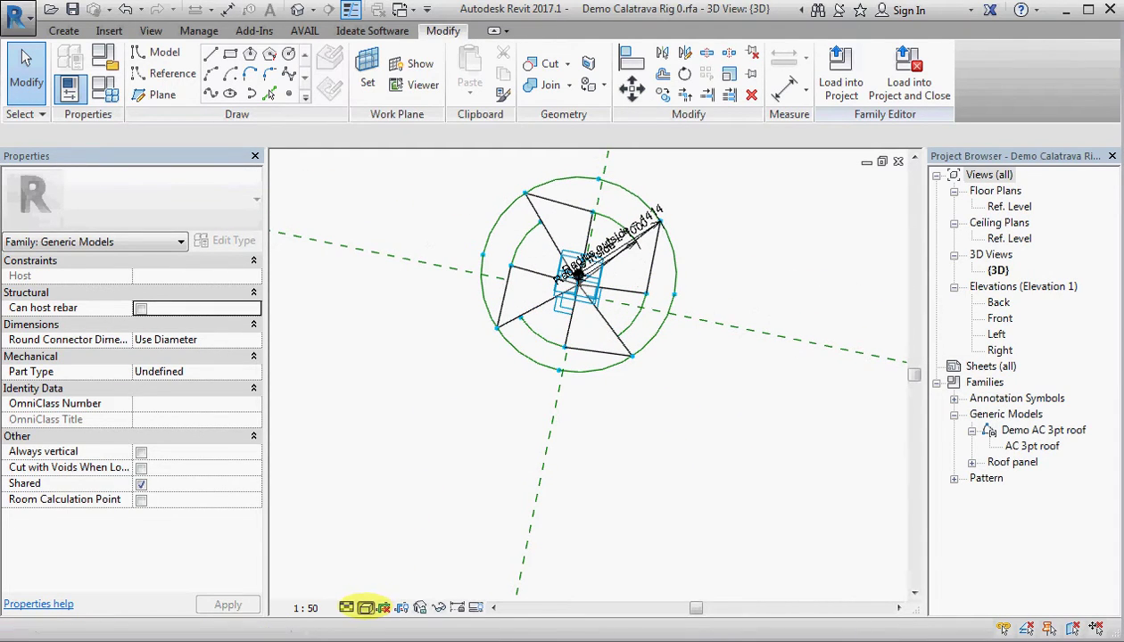
{"action": "left_click", "coordinate": [364, 608]}
{"action": "left_click", "coordinate": [395, 535]}
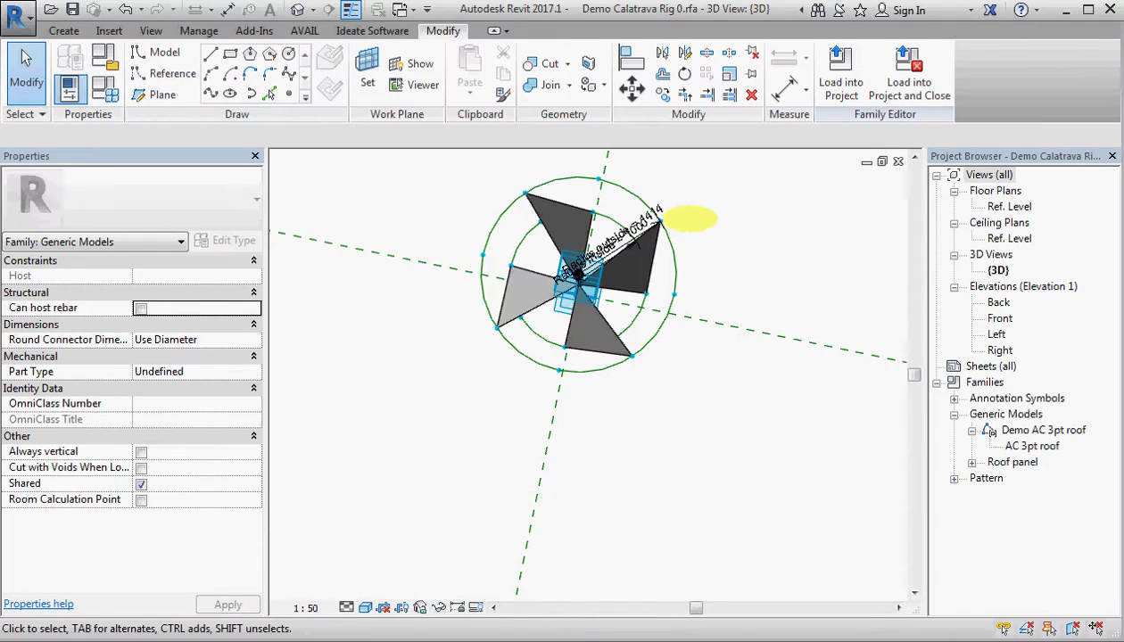
{"action": "scroll", "coordinate": [683, 214], "scroll_direction": "up", "scroll_amount": 3}
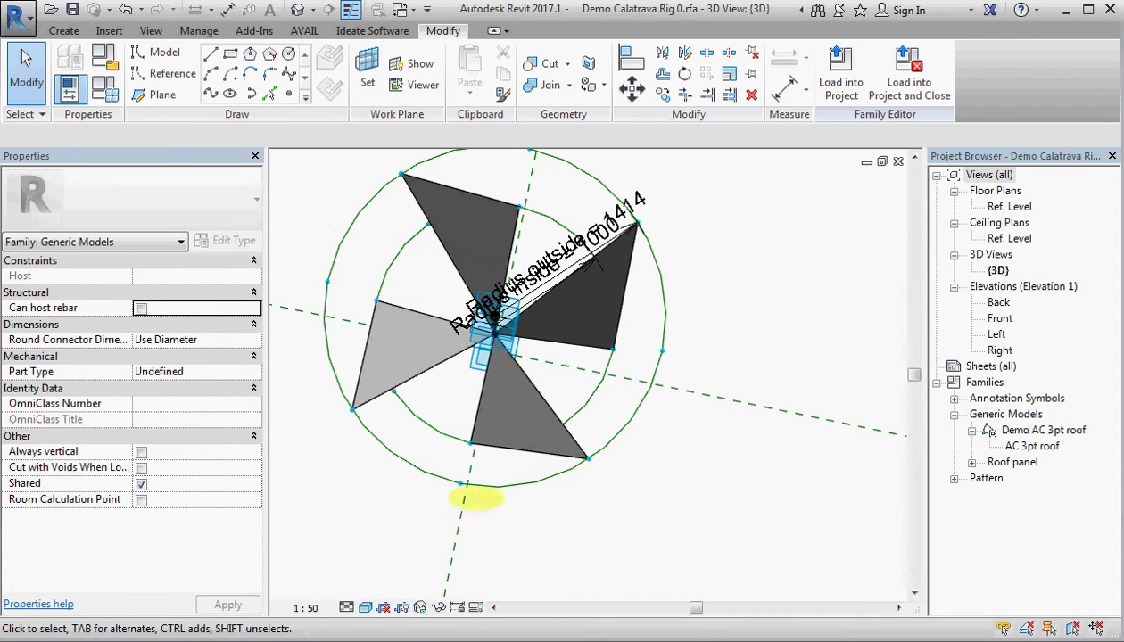
{"action": "middle_click_drag", "start_coordinate": [704, 506], "coordinate": [566, 312], "text": "shift"}
{"action": "scroll", "coordinate": [544, 247], "scroll_direction": "down", "scroll_amount": 2}
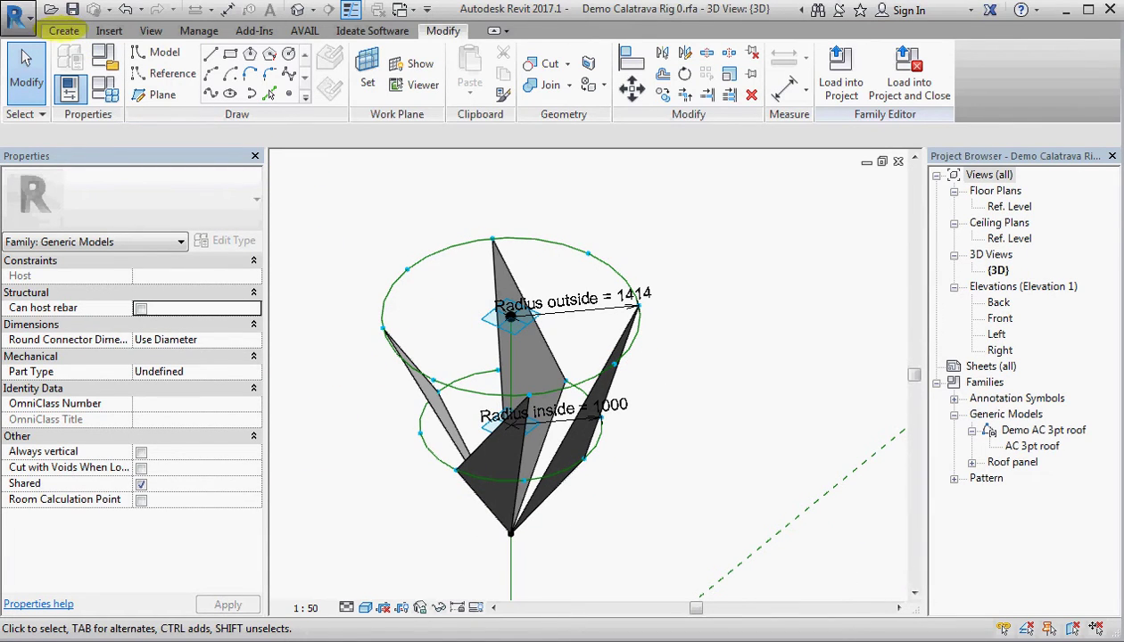
Step: Place a Roof panel from the bottom reference point to divided-path points, then begin another
{"action": "left_click", "coordinate": [64, 30]}
{"action": "left_click", "coordinate": [478, 65]}
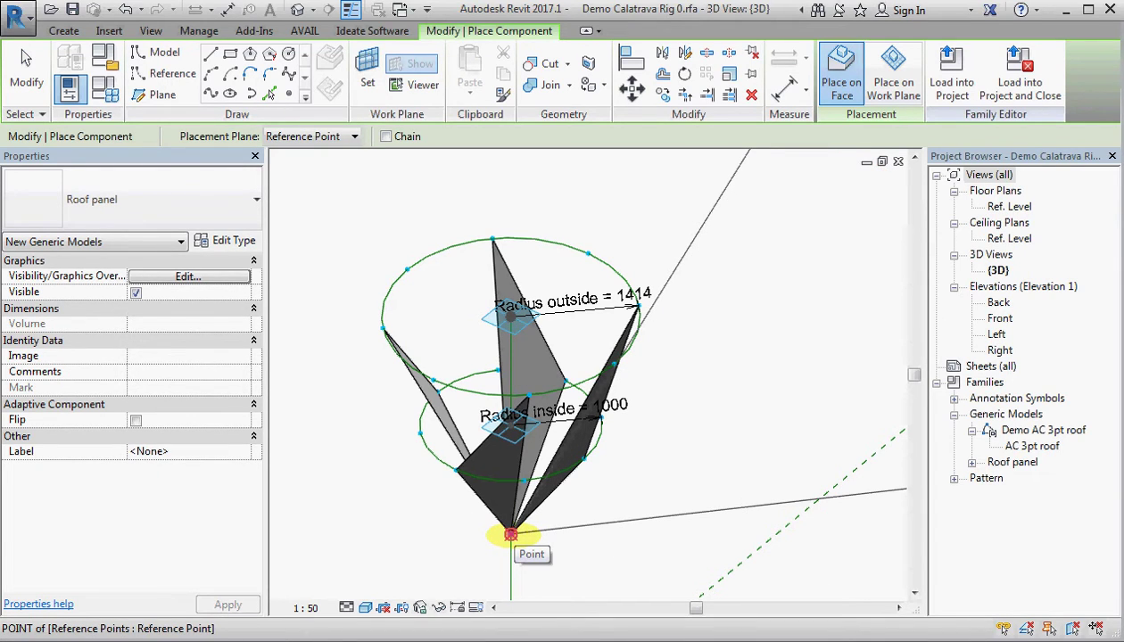
{"action": "left_click", "coordinate": [511, 534]}
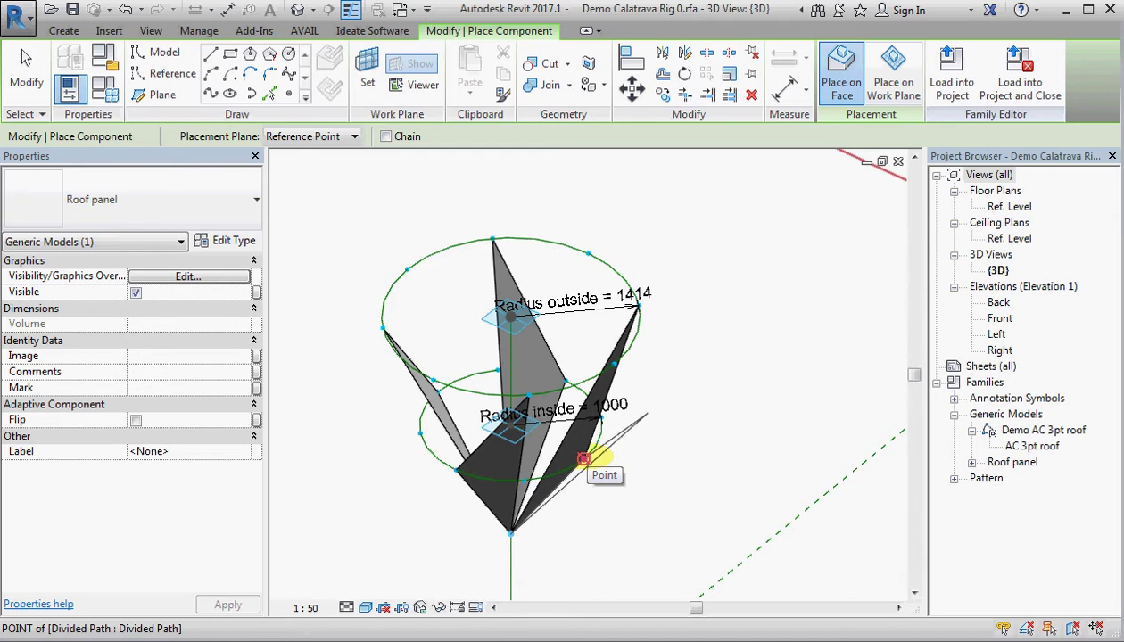
{"action": "left_click", "coordinate": [583, 460]}
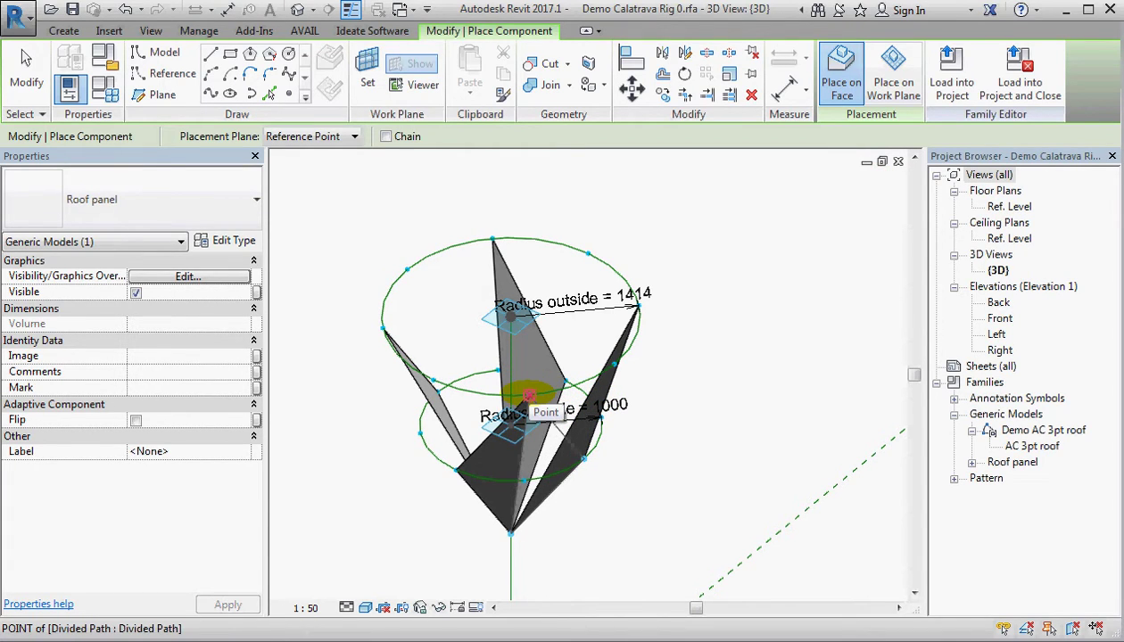
{"action": "left_click", "coordinate": [528, 394]}
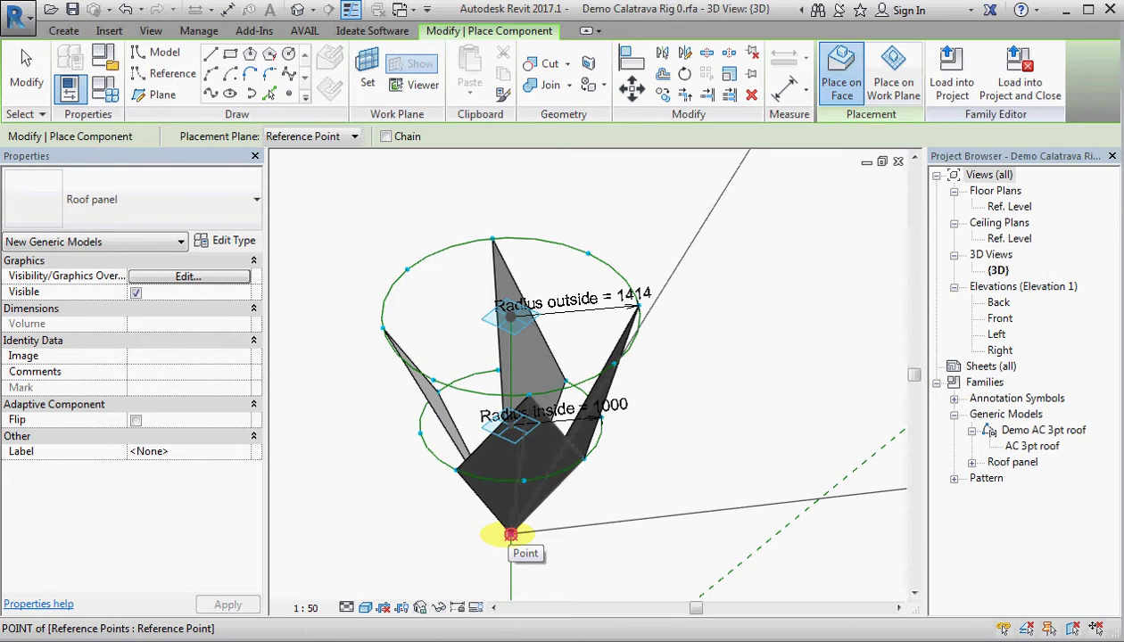
{"action": "left_click", "coordinate": [510, 535]}
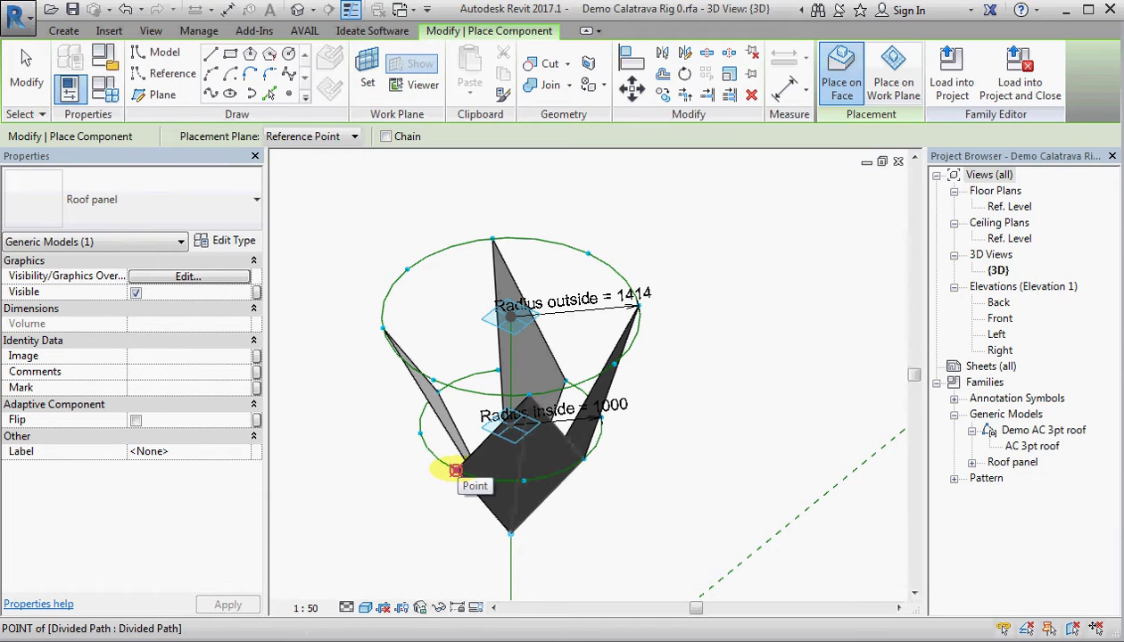
{"action": "left_click", "coordinate": [456, 470]}
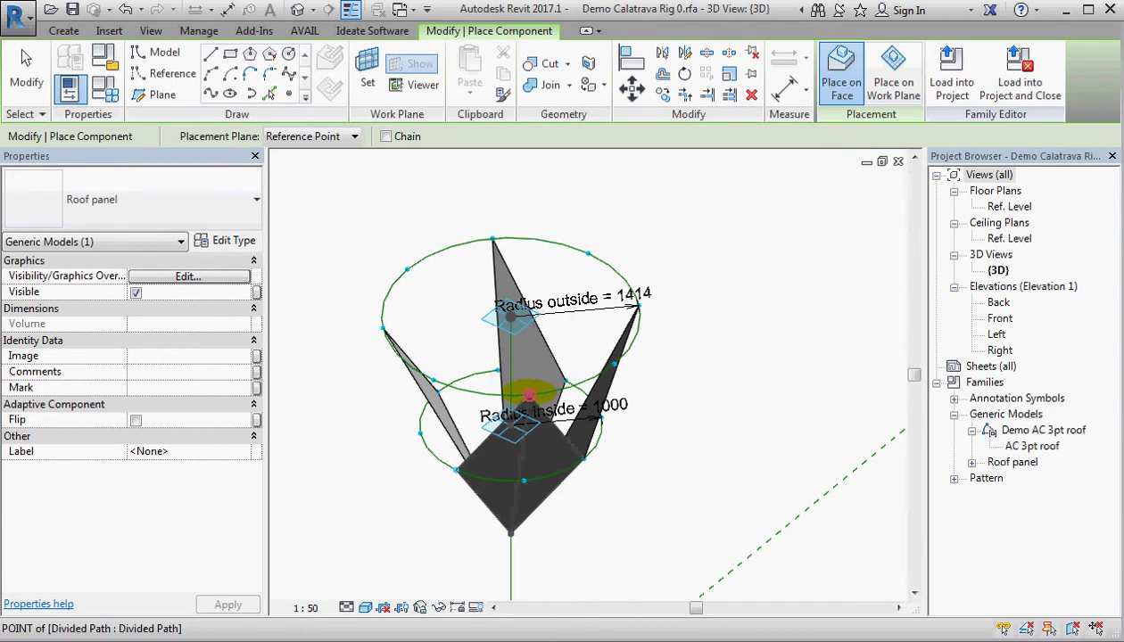
Step: Discard the duplicate panel and place a triangular roof panel from the base point to the inner and outer circle points
{"action": "left_click", "coordinate": [529, 393]}
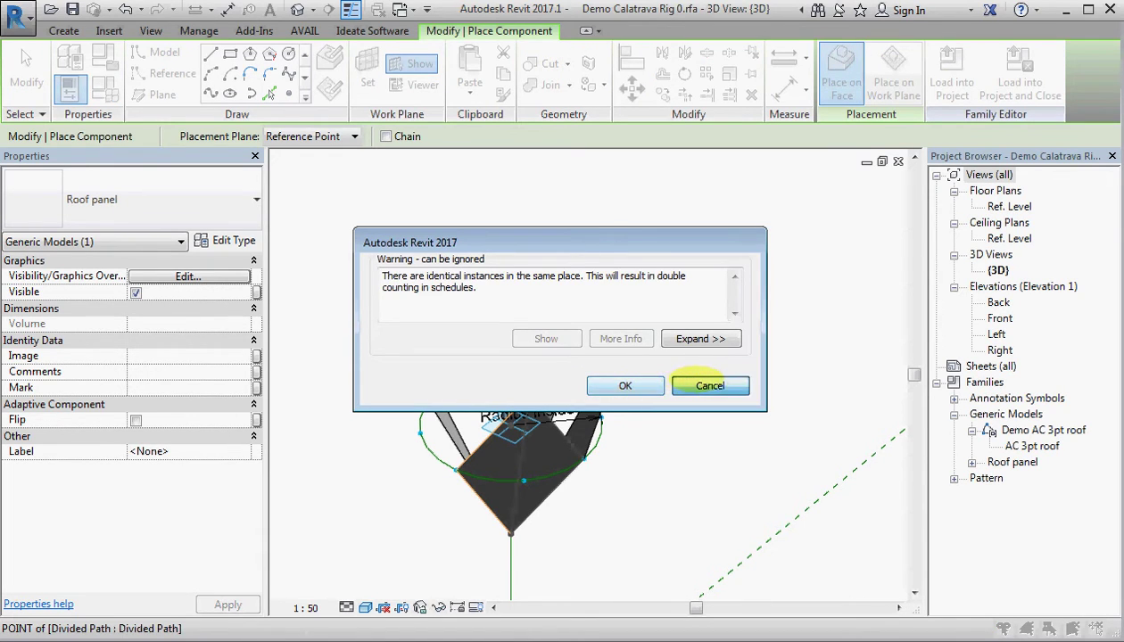
{"action": "left_click", "coordinate": [710, 385]}
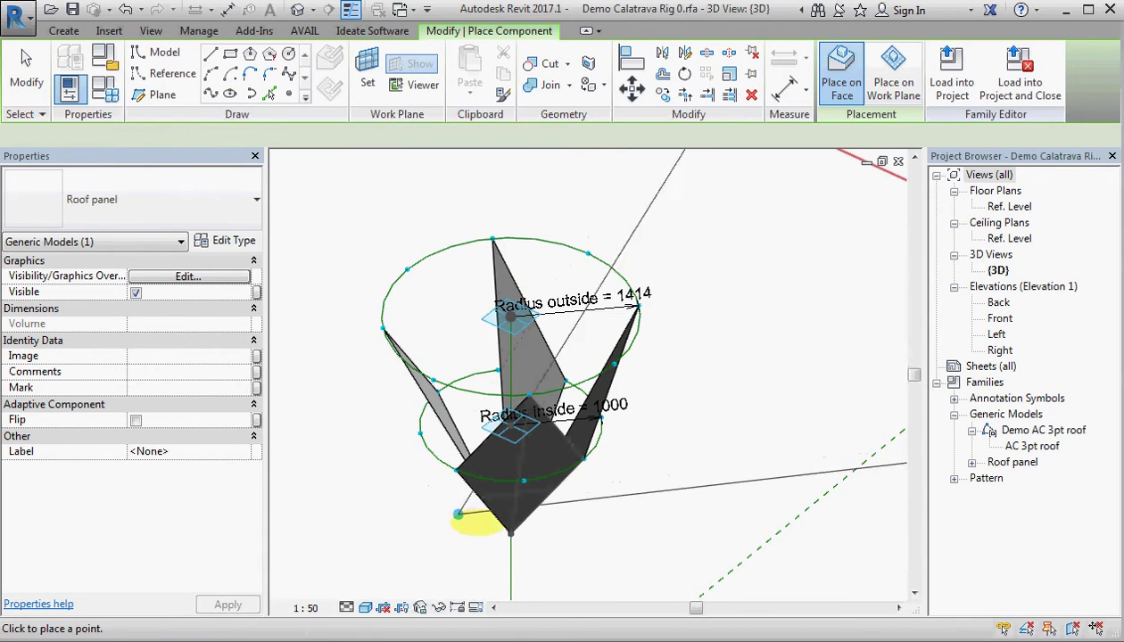
{"action": "left_click", "coordinate": [510, 534]}
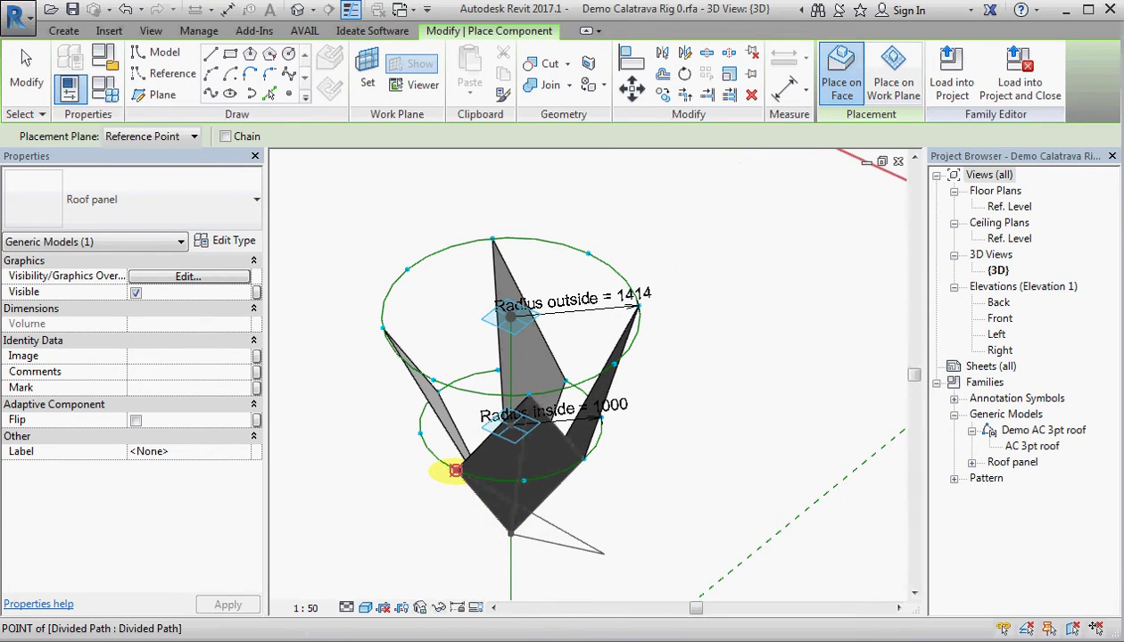
{"action": "left_click", "coordinate": [456, 470]}
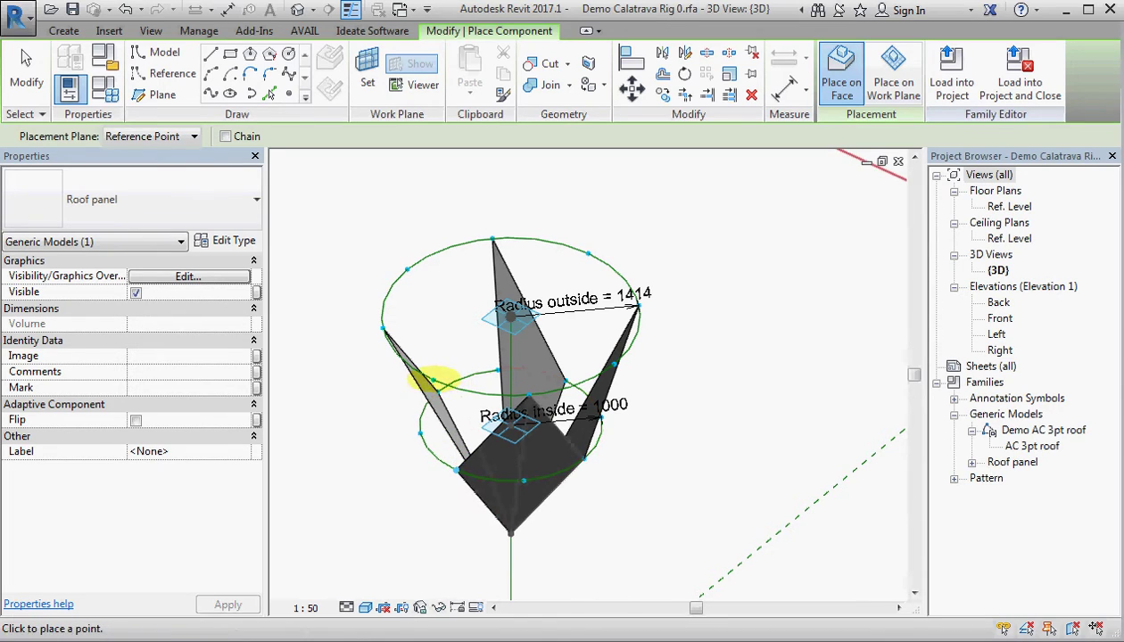
{"action": "left_click", "coordinate": [381, 328]}
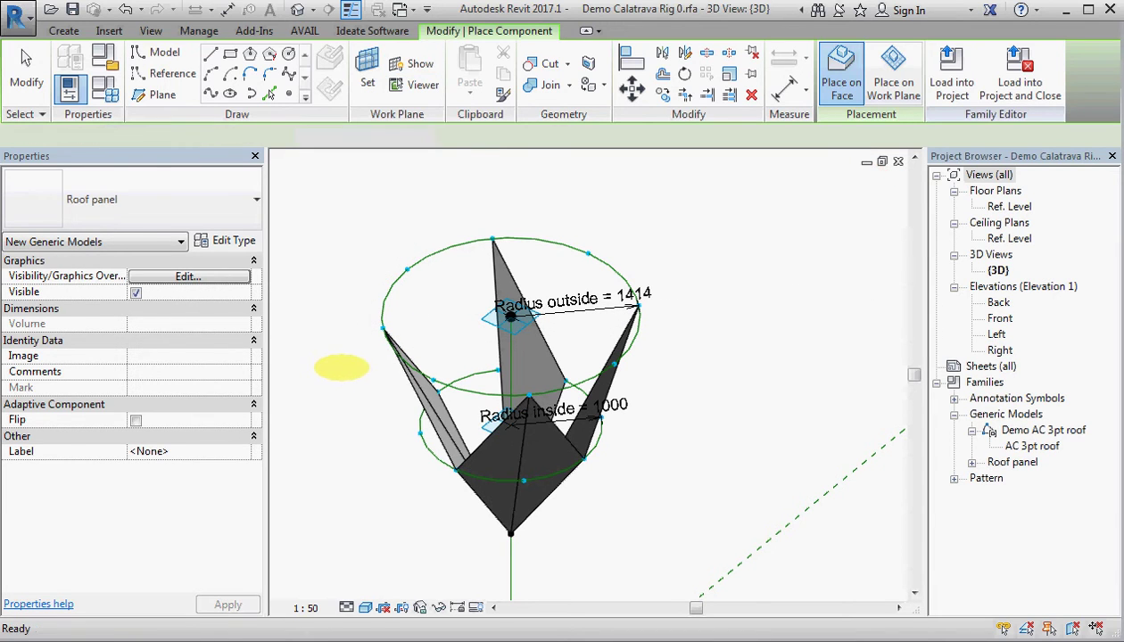
{"action": "key", "text": "Escape"}
{"action": "key", "text": "Escape"}
{"action": "middle_click_drag", "start_coordinate": [459, 416], "coordinate": [546, 555], "text": "shift"}
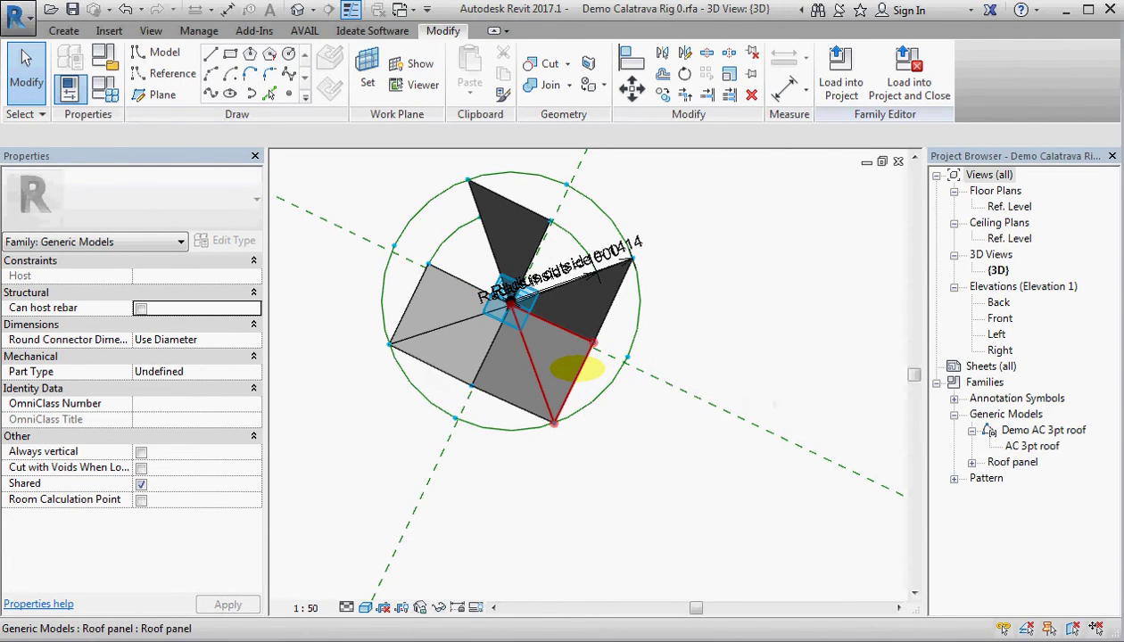
Step: Flip the two lower light-grey roof panels so all four panels form a square roof
{"action": "left_click", "coordinate": [570, 367]}
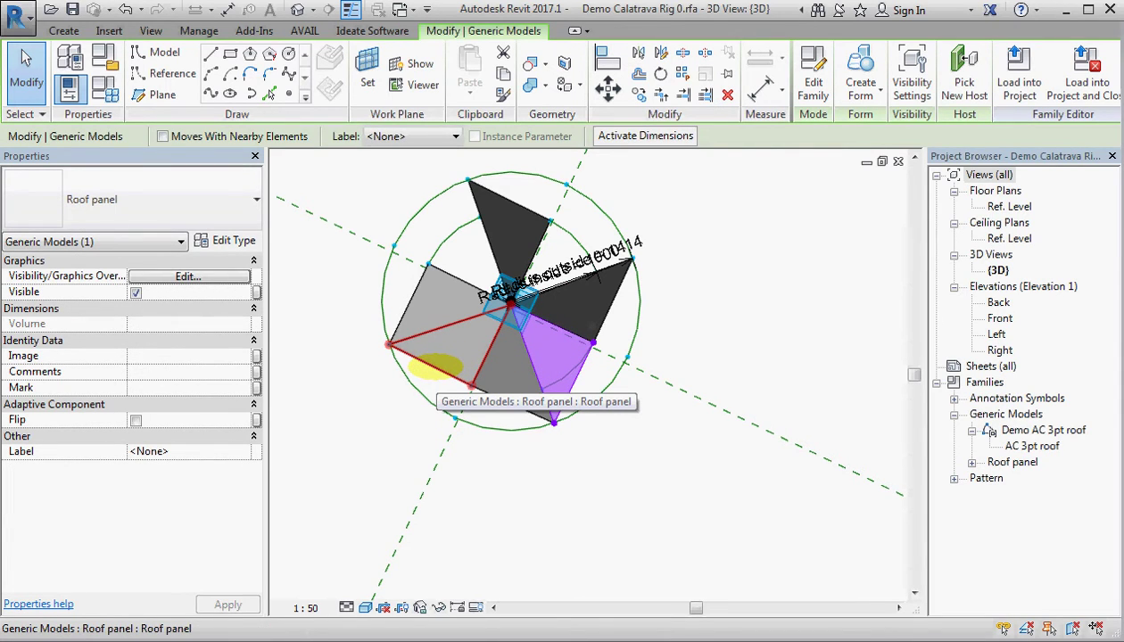
{"action": "left_click", "coordinate": [428, 368], "text": "ctrl"}
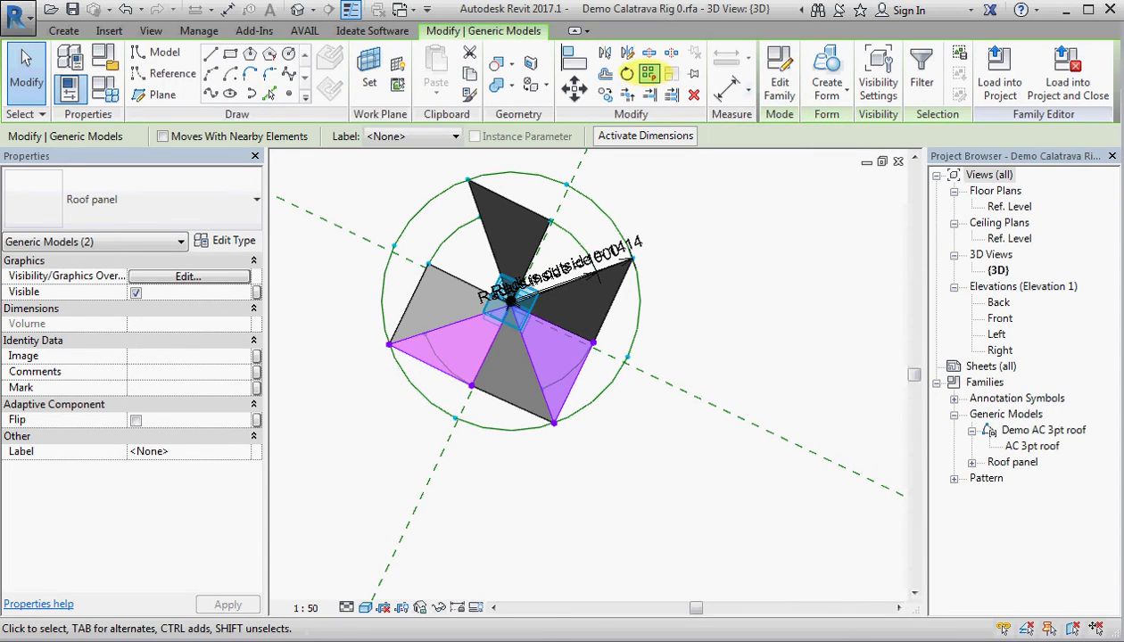
{"action": "left_click", "coordinate": [648, 72]}
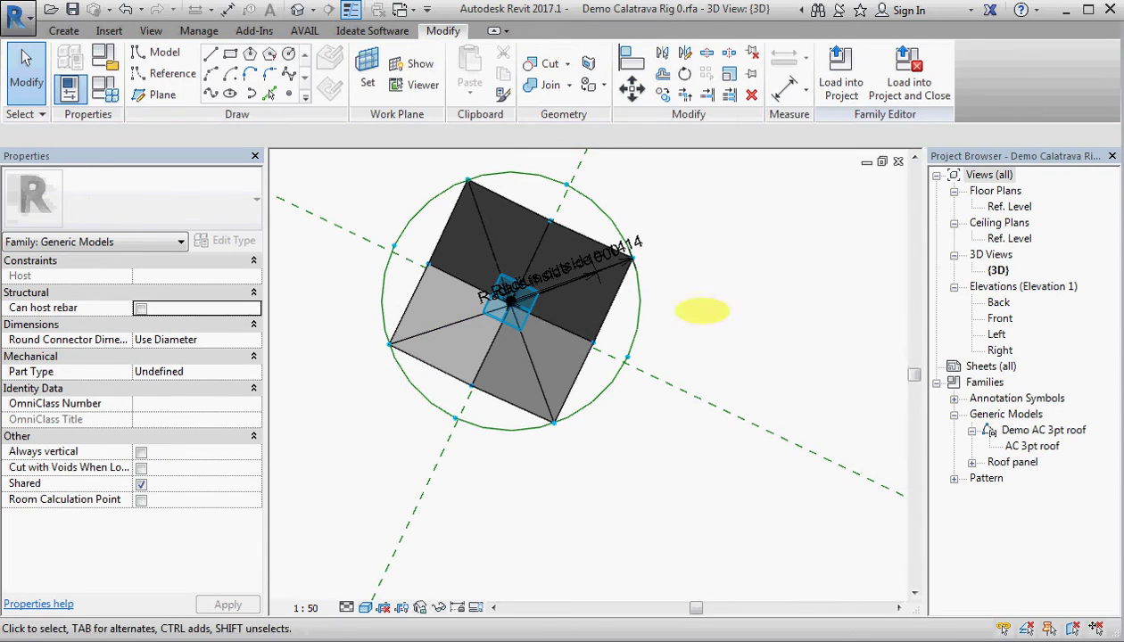
{"action": "middle_click_drag", "start_coordinate": [591, 497], "coordinate": [582, 337], "text": "shift"}
{"action": "middle_click_drag", "start_coordinate": [747, 327], "coordinate": [557, 547], "text": "shift"}
Step: Zoom into the rig and open Family Types to show Valley drop, Perimeter drop and Height
{"action": "scroll", "coordinate": [330, 346], "scroll_direction": "up", "scroll_amount": 2}
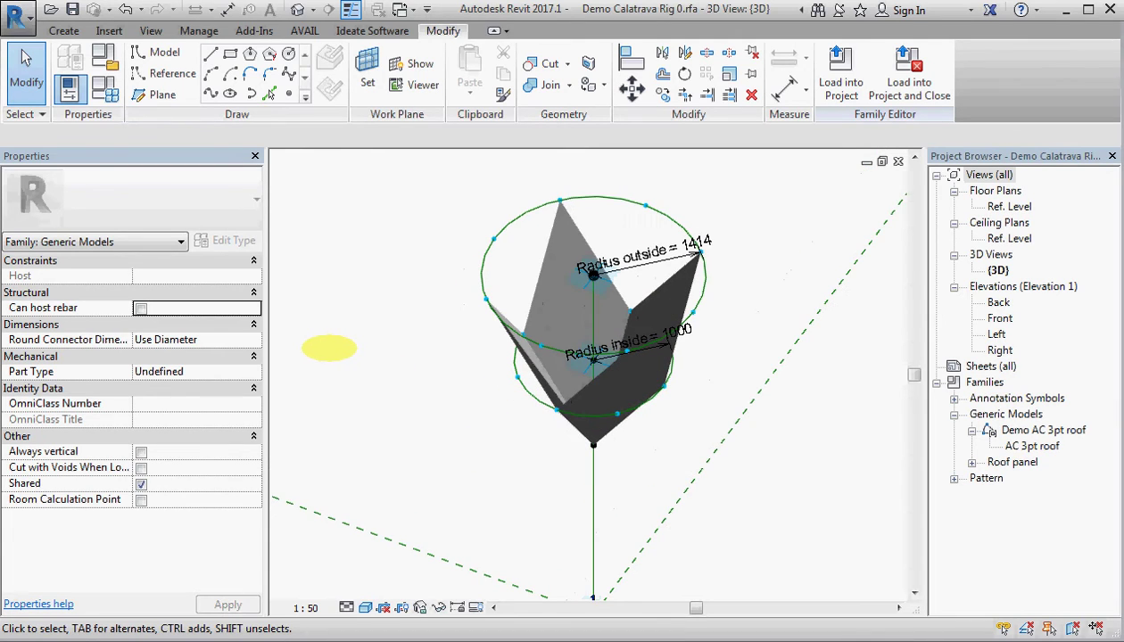
{"action": "scroll", "coordinate": [270, 223], "scroll_direction": "up", "scroll_amount": 1}
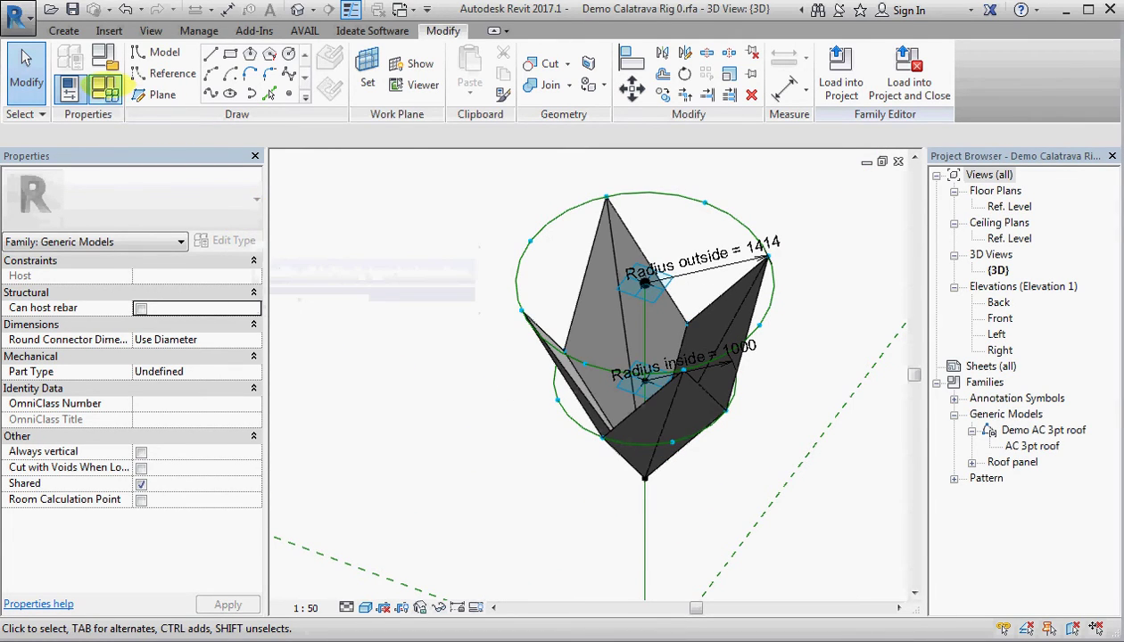
{"action": "left_click", "coordinate": [104, 86]}
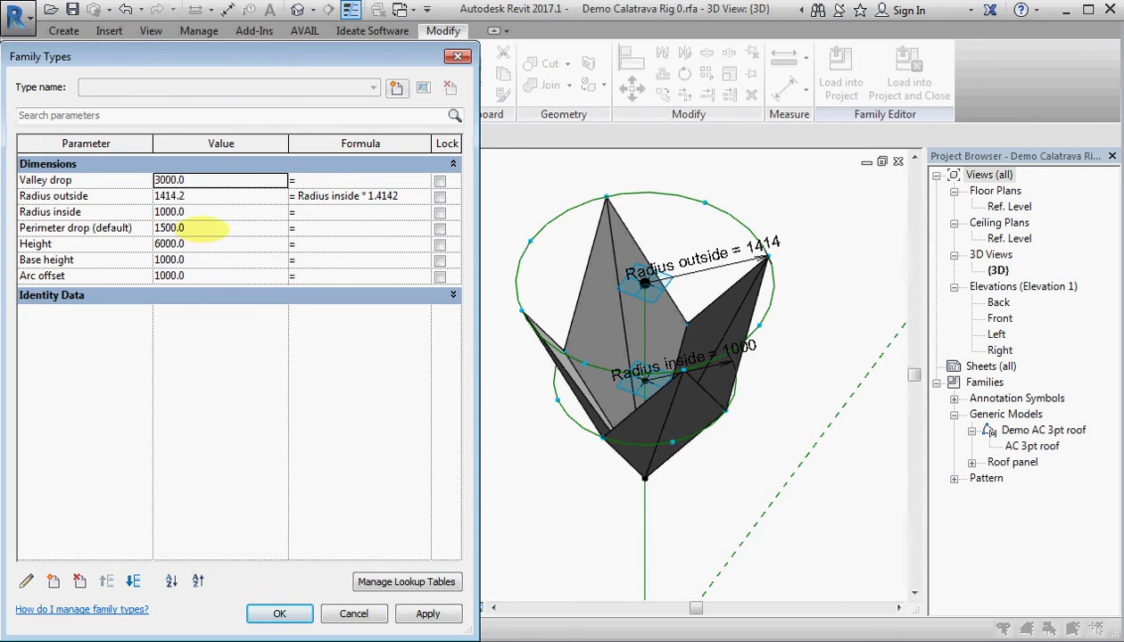
Step: Apply Perimeter drop 600 and Valley drop 1200 to the canopy
{"action": "left_click", "coordinate": [201, 228]}
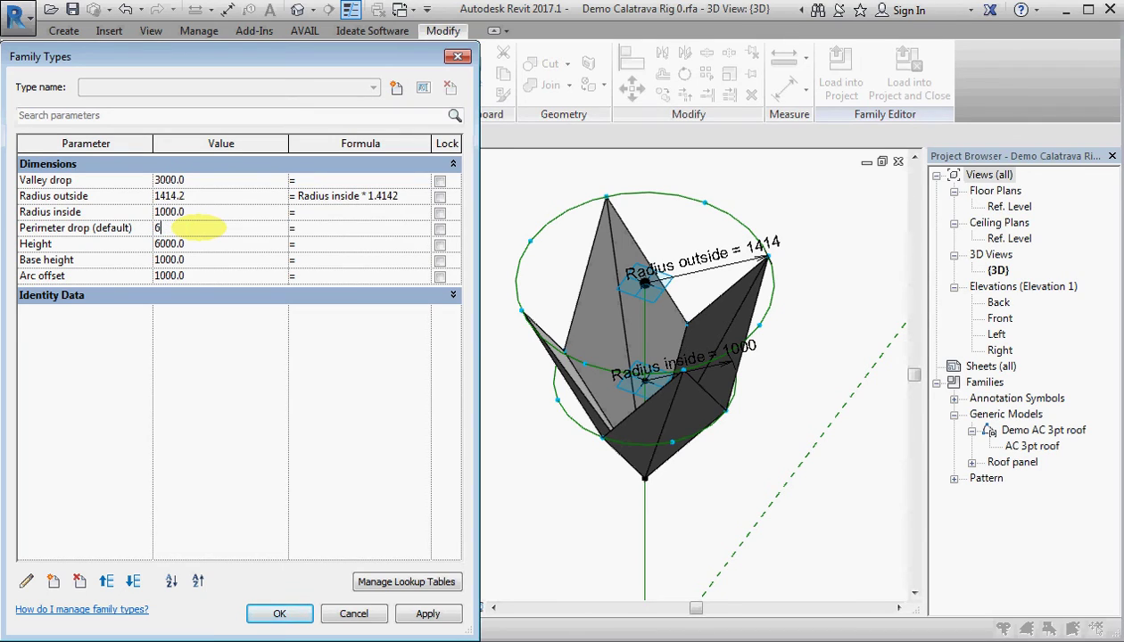
{"action": "key", "text": "Tab"}
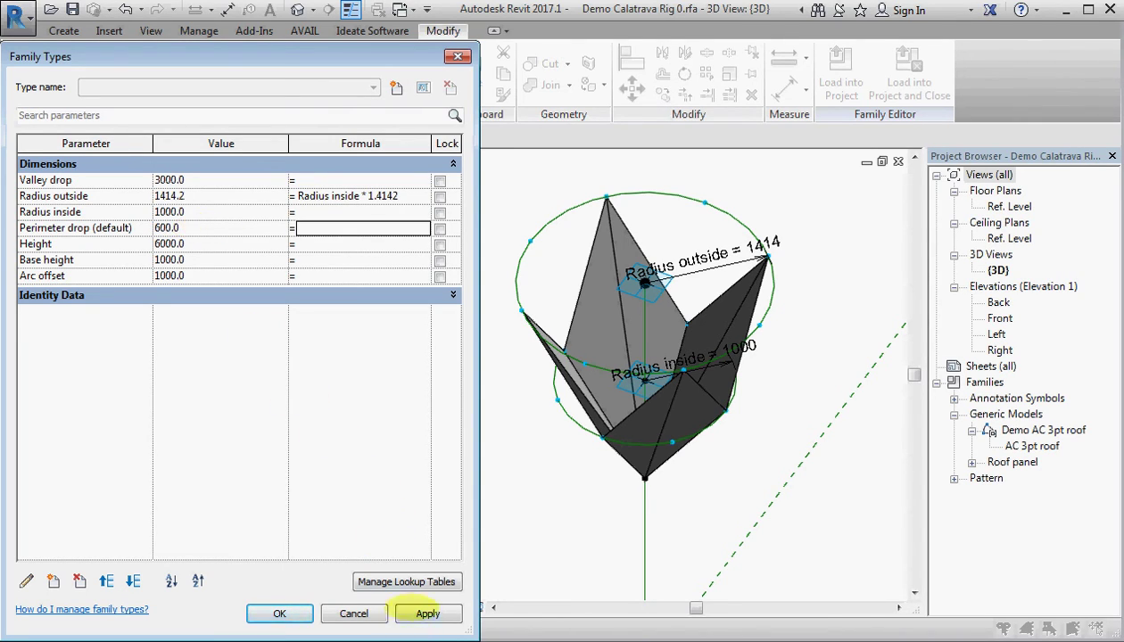
{"action": "left_click", "coordinate": [428, 614]}
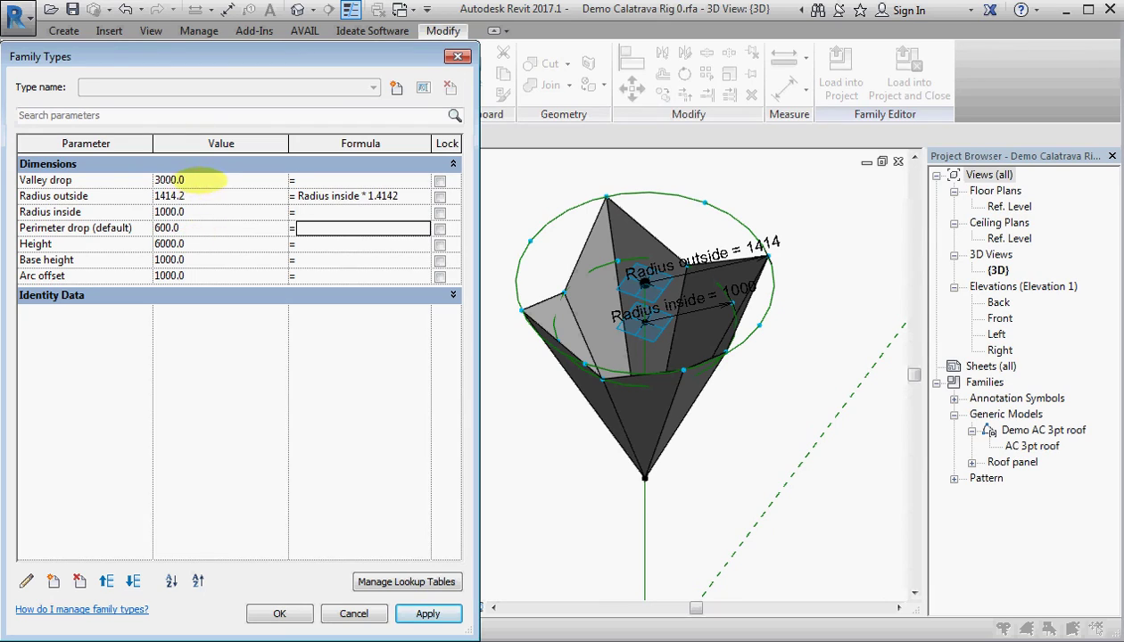
{"action": "left_click", "coordinate": [201, 179]}
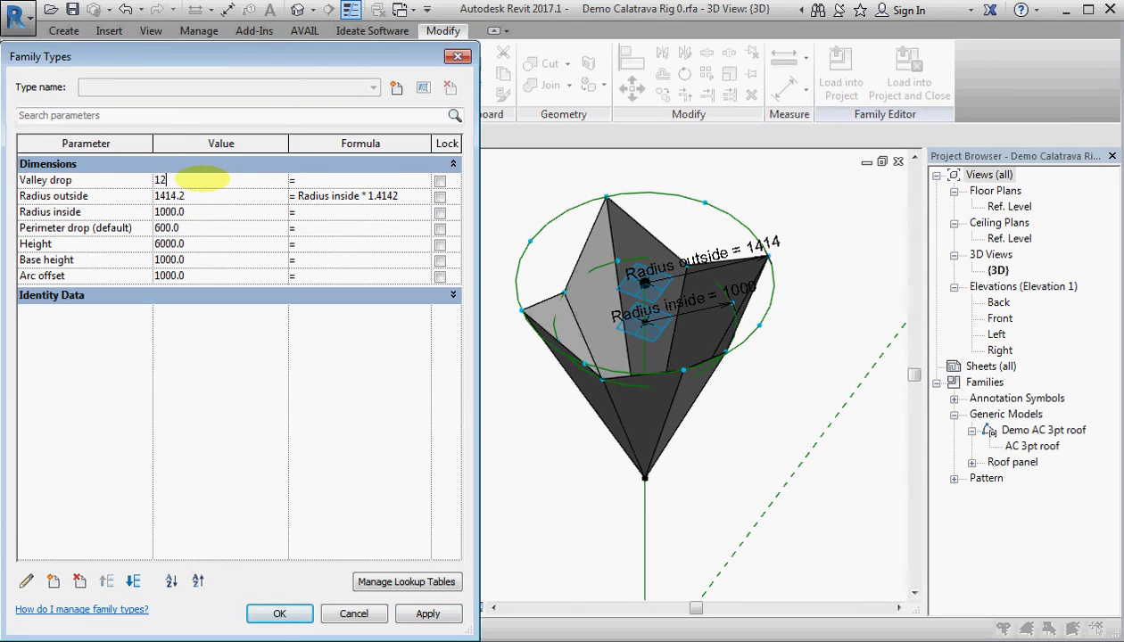
{"action": "type", "text": "1200"}
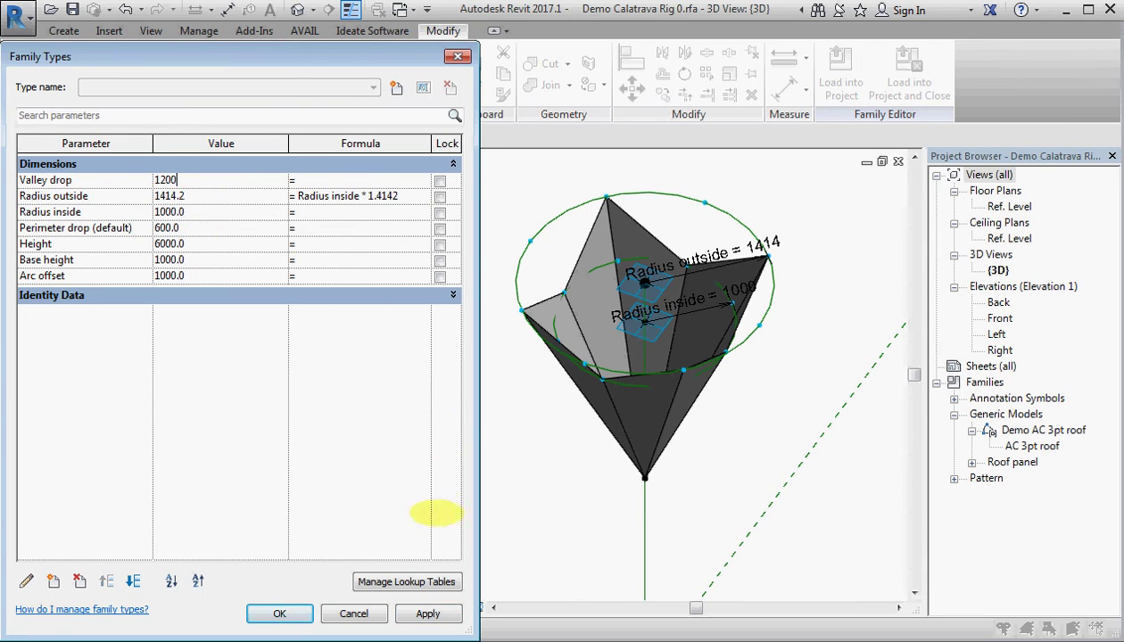
{"action": "left_click", "coordinate": [428, 612]}
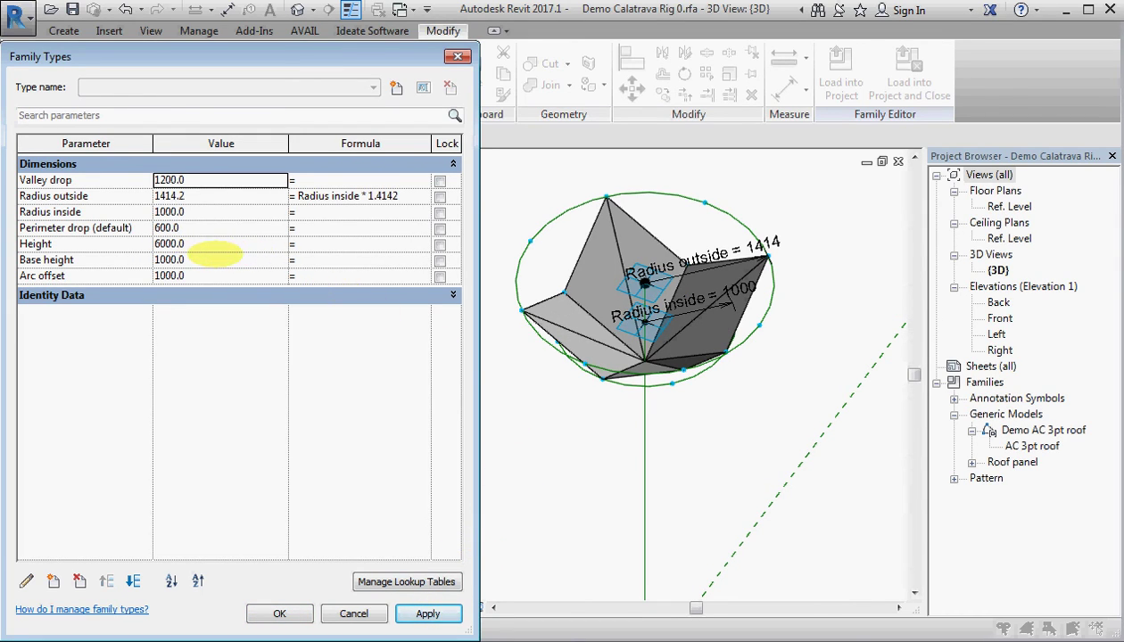
Step: Set Height to 5000, apply it, and close Family Types
{"action": "left_click", "coordinate": [206, 243]}
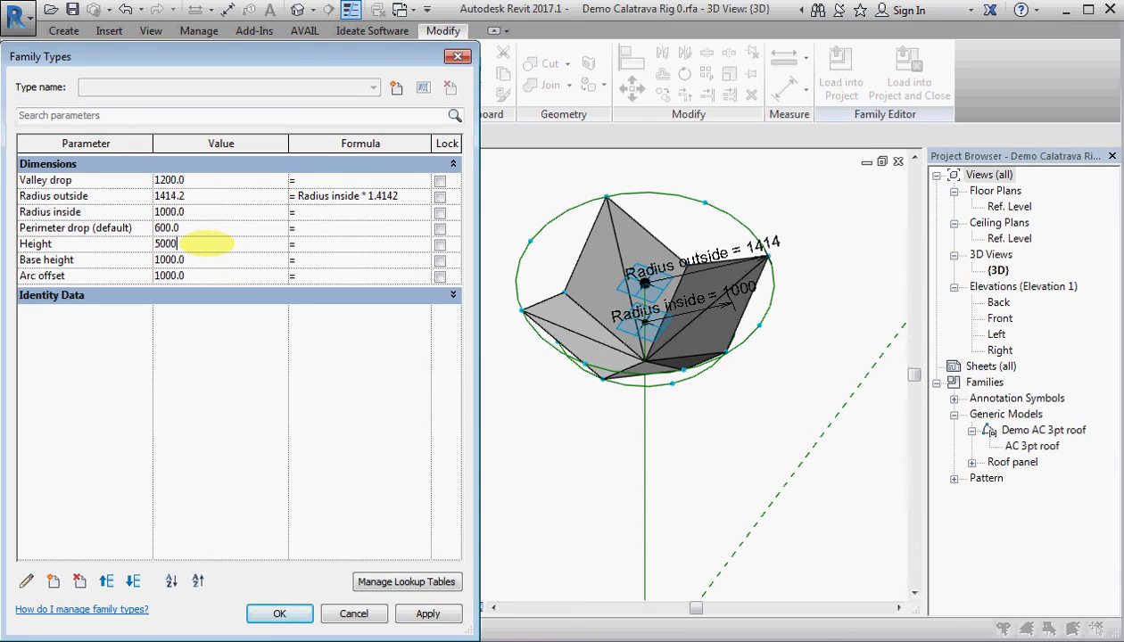
{"action": "left_click", "coordinate": [428, 614]}
{"action": "left_click", "coordinate": [279, 613]}
{"action": "mouse_move", "coordinate": [408, 491]}
{"action": "middle_mouse_down"}
{"action": "mouse_move", "coordinate": [326, 351]}
{"action": "mouse_move", "coordinate": [401, 529]}
{"action": "mouse_move", "coordinate": [596, 367]}
{"action": "mouse_move", "coordinate": [558, 333]}
{"action": "middle_mouse_up"}
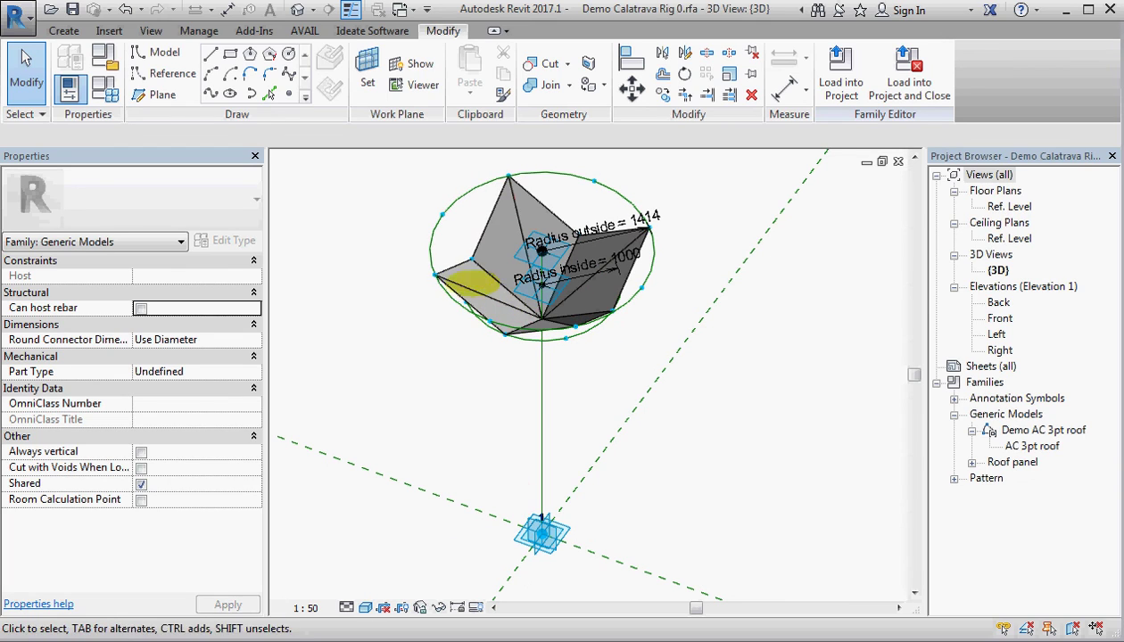